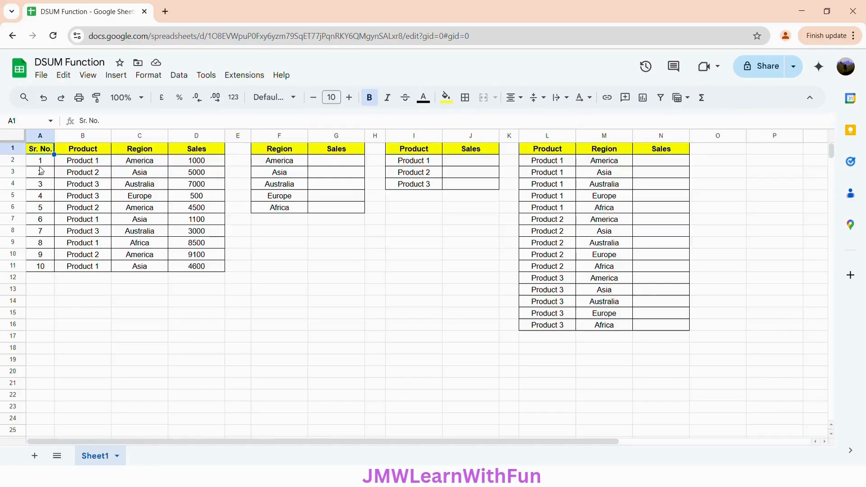
Step: Examine the source sales table and the three summary tables by region, by product, and by product and region
key("Down")
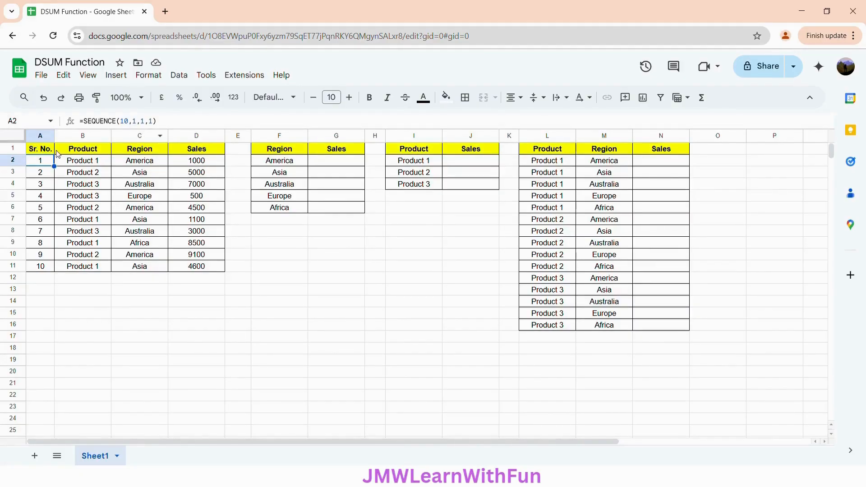
left_click(96, 153)
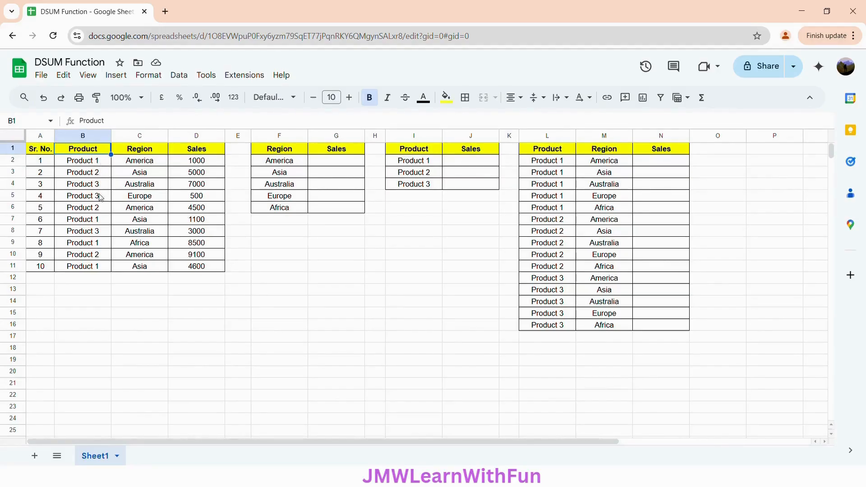
left_click(158, 153)
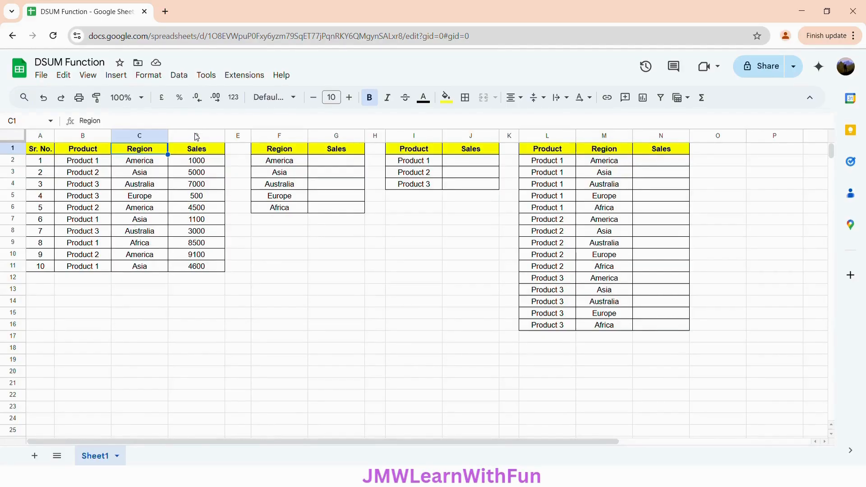
left_click(210, 151)
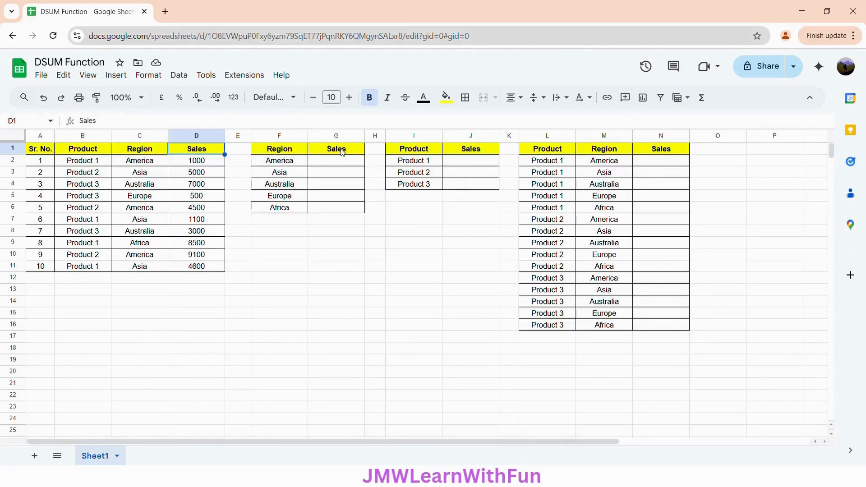
left_click(296, 152)
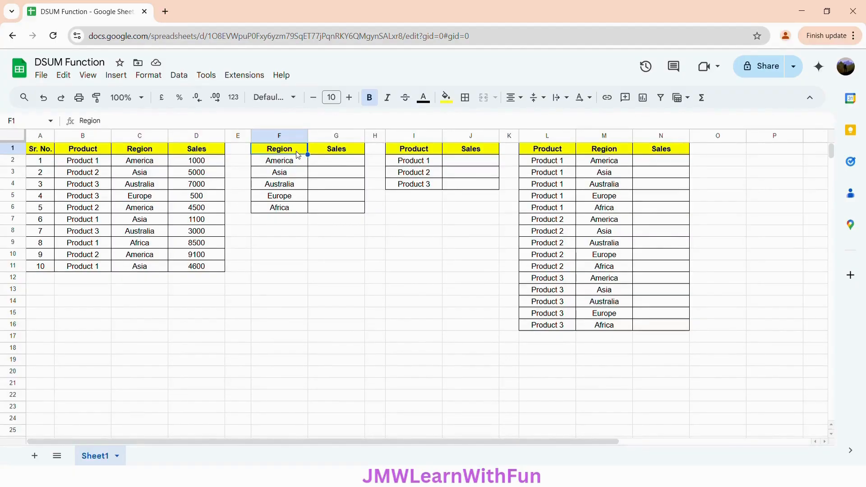
left_click(342, 210)
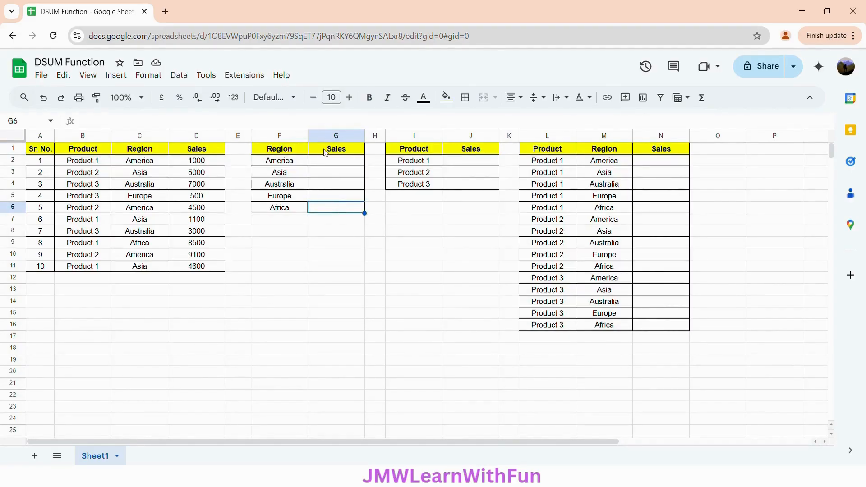
left_click(281, 165)
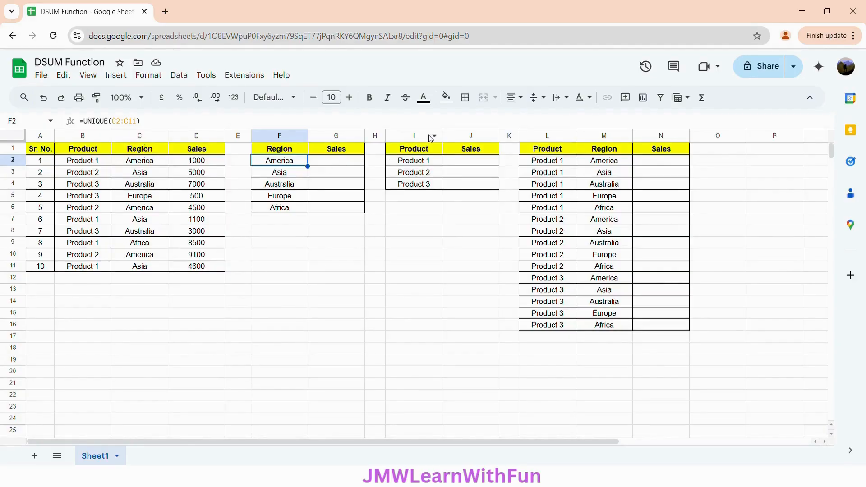
left_click(414, 152)
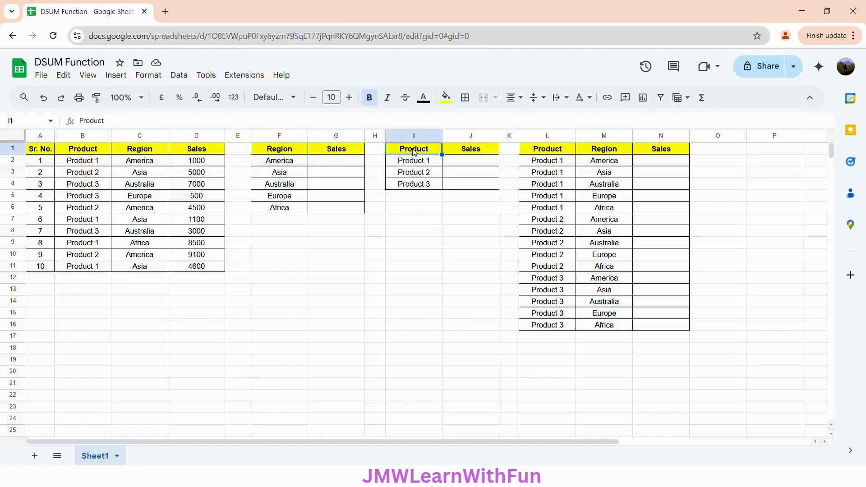
left_click(484, 189)
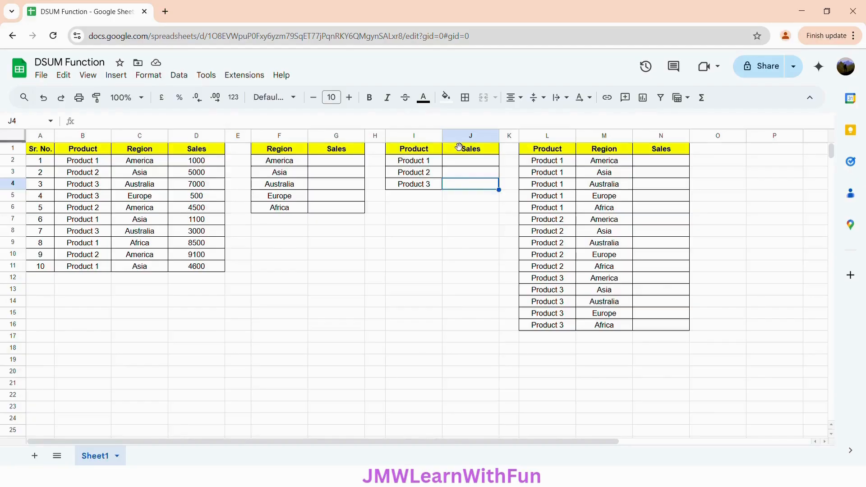
left_click(408, 163)
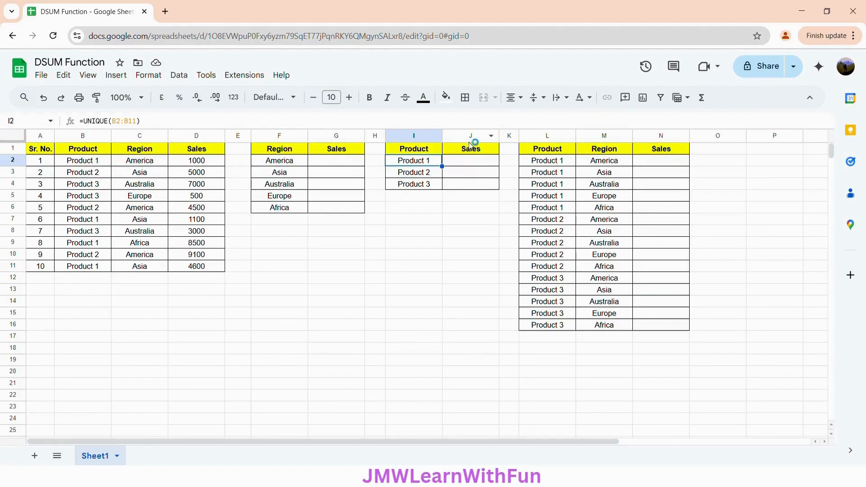
left_click(547, 151)
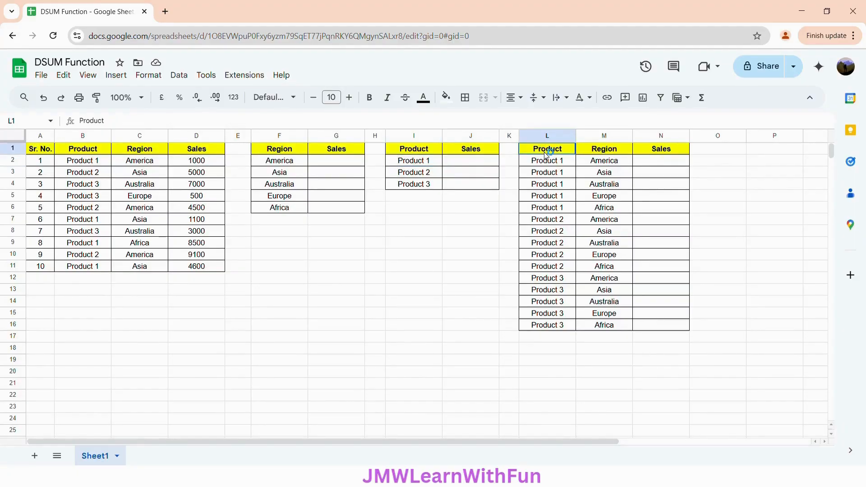
left_click(672, 331)
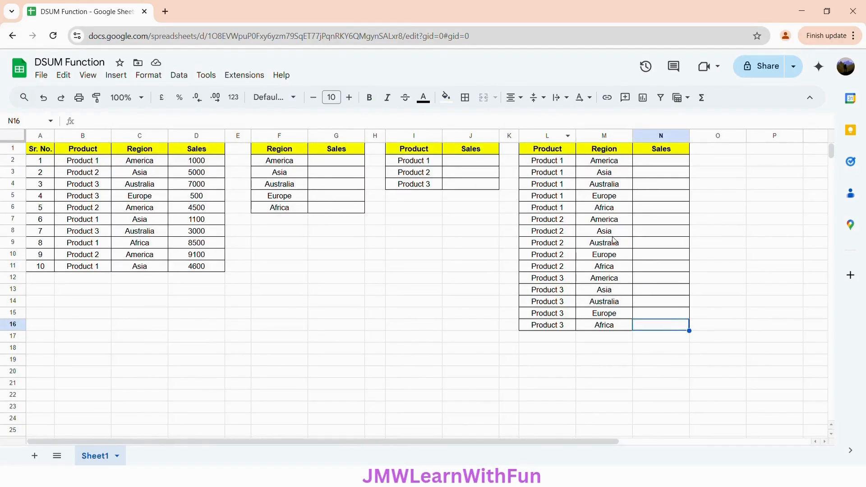
Step: Start a DSUM formula in G2, the Sales cell for America, and expand the function's argument help
left_click(334, 165)
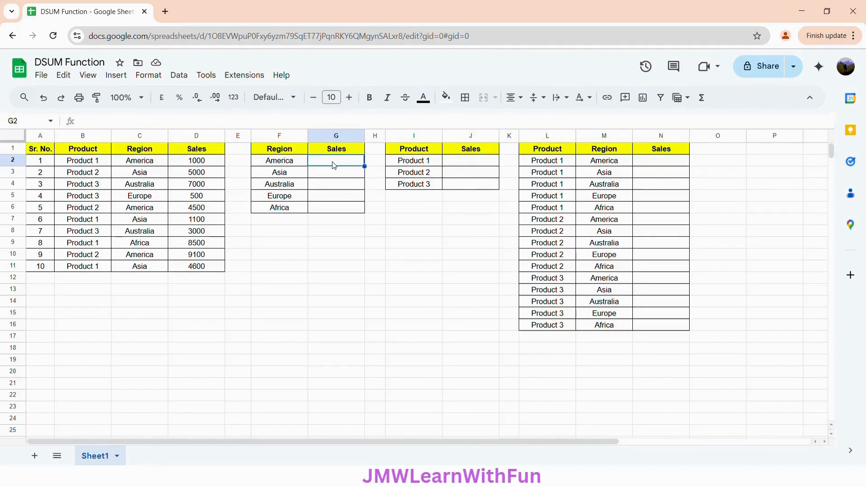
type("=D")
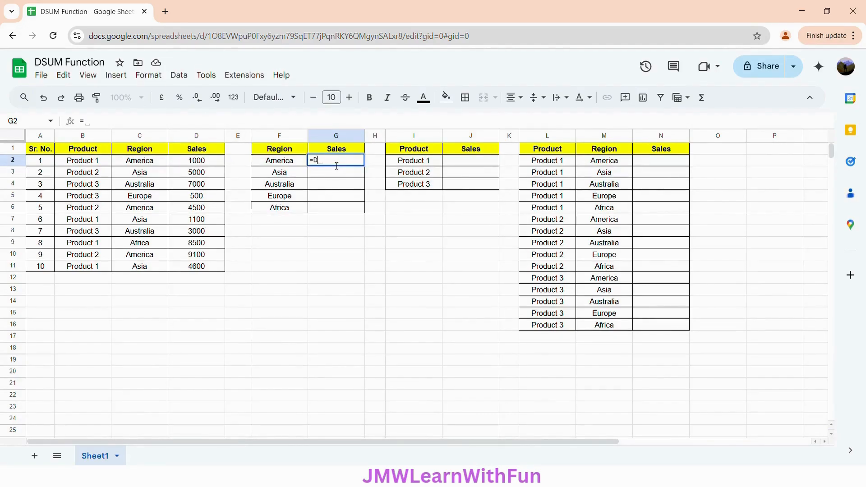
type("S")
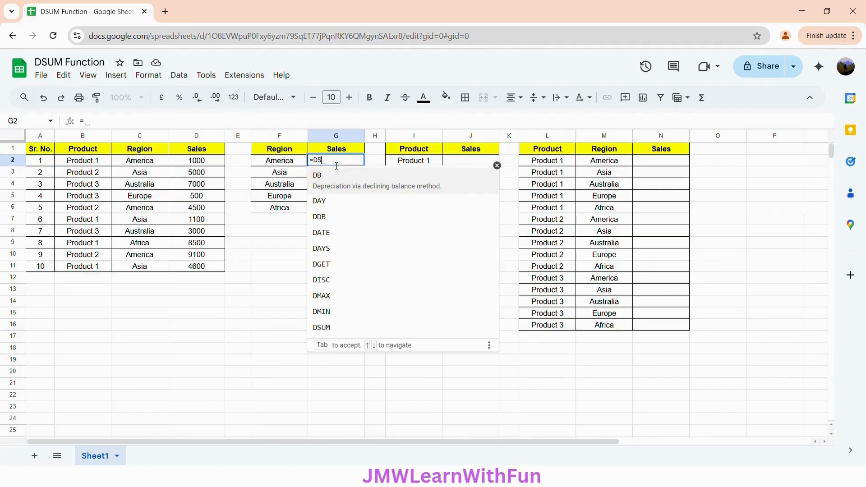
type("UM")
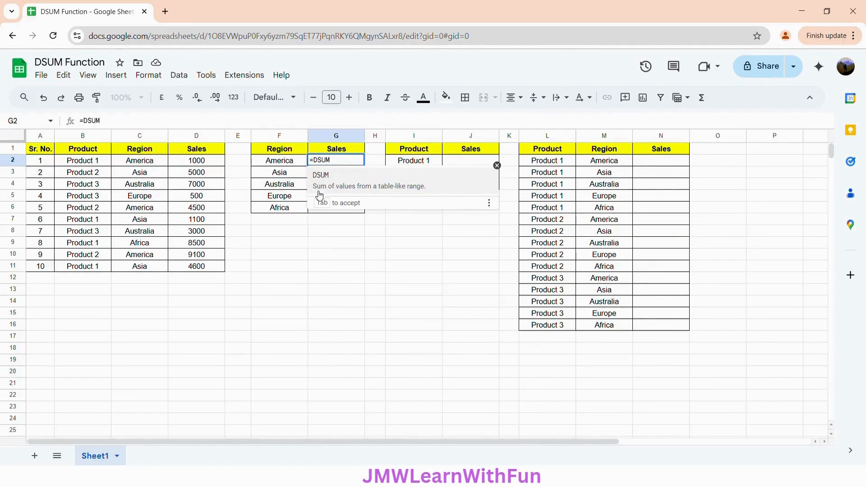
left_click(429, 194)
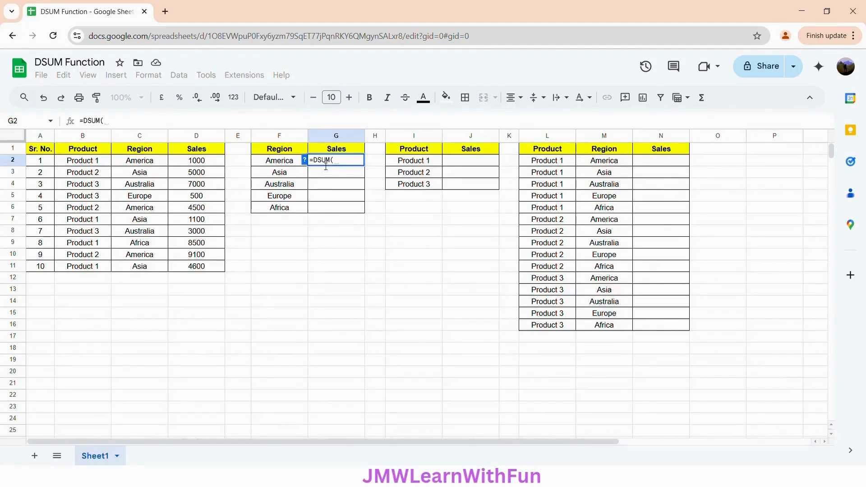
left_click(306, 161)
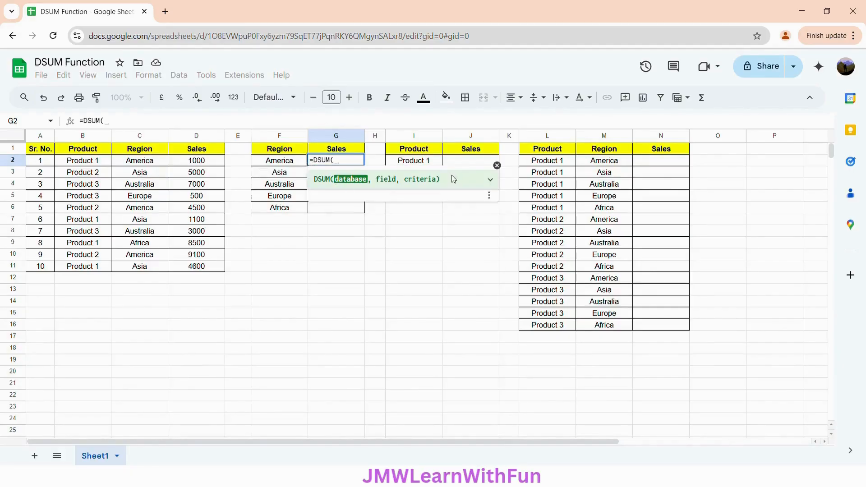
left_click(460, 184)
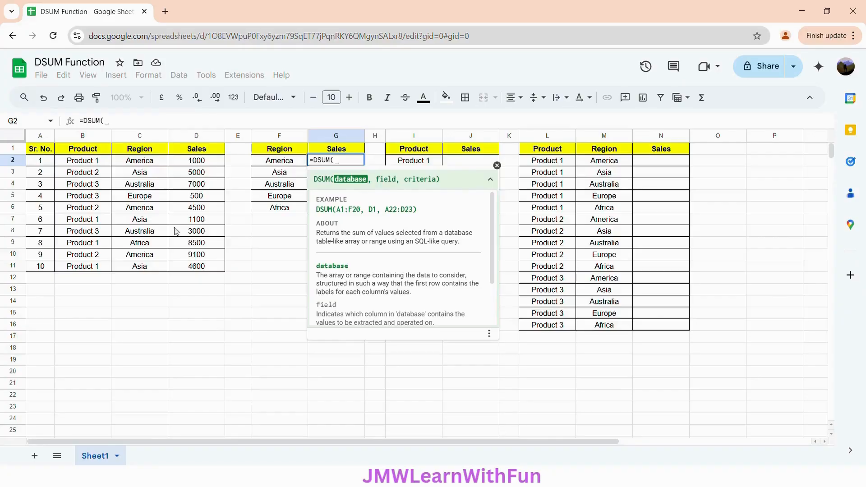
Step: Give the DSUM formula the absolute database range $A$1:$D$11 and field number 4
left_click_drag(40, 148, 202, 271)
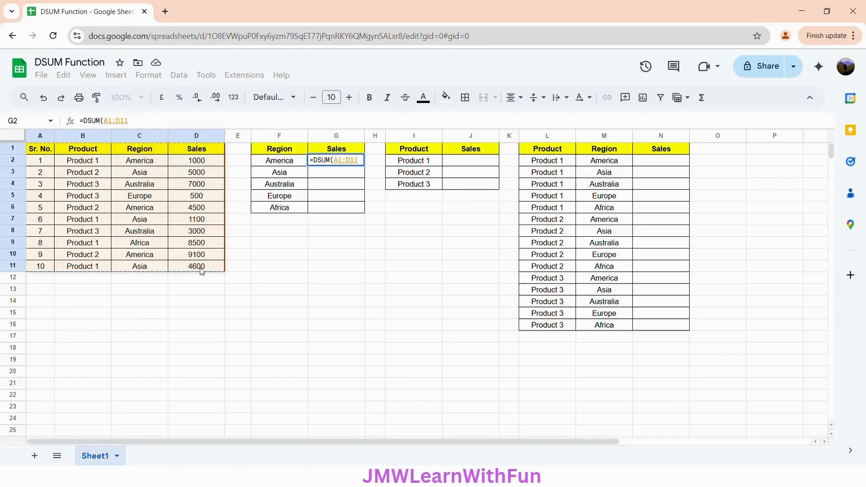
key("F4")
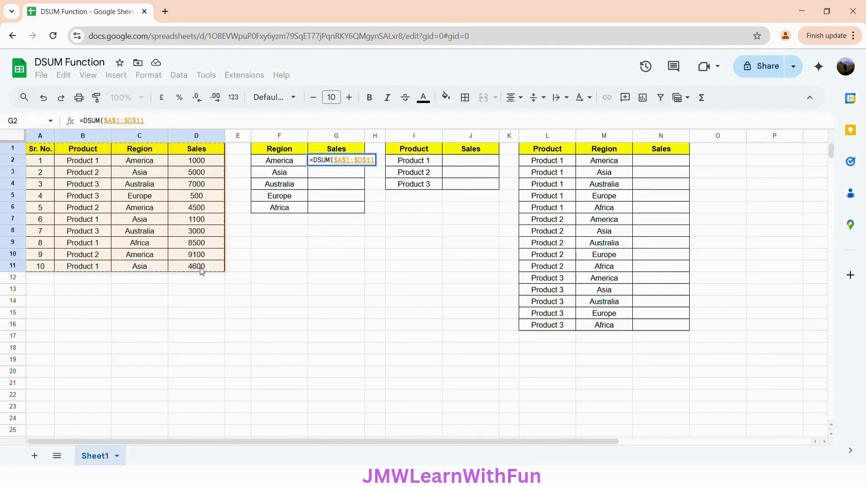
type(",")
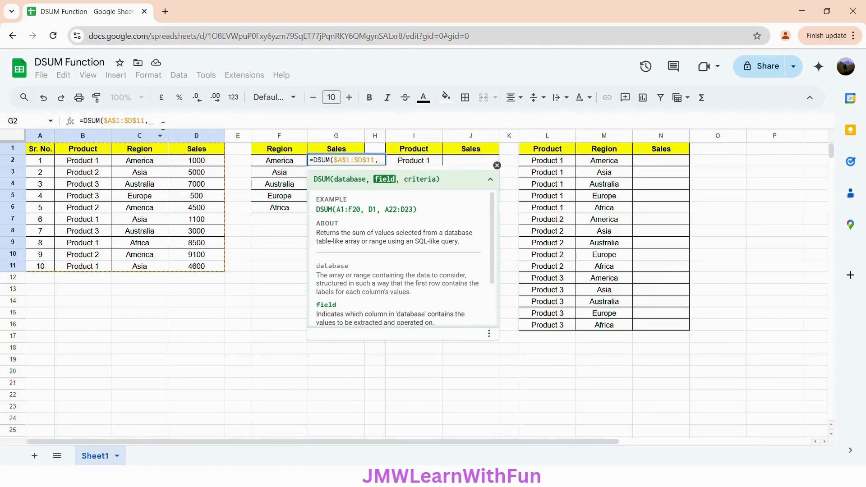
type("4")
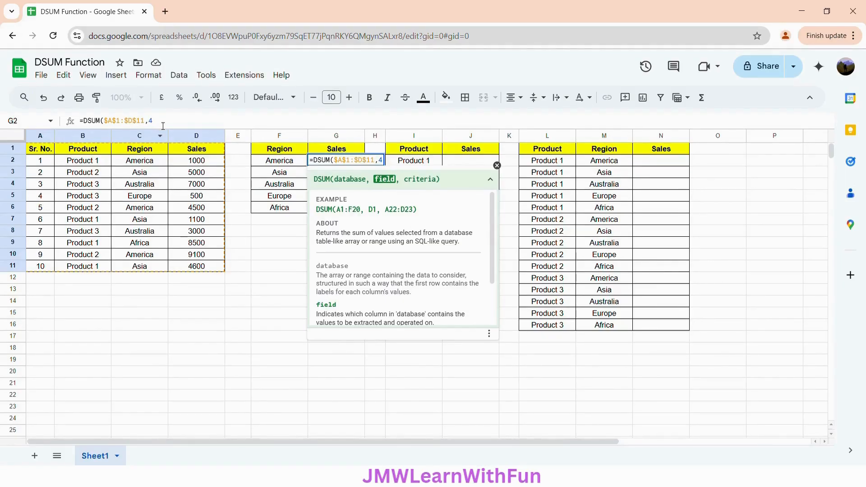
type(",")
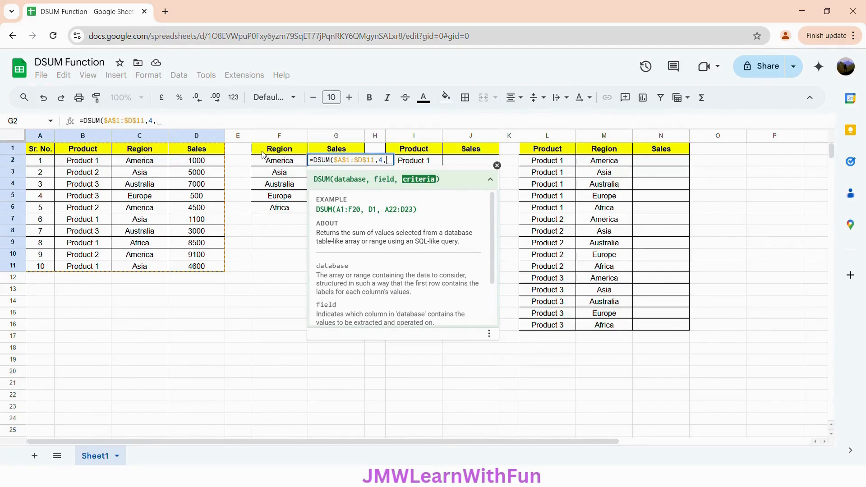
Step: Complete the DSUM formula with the criteria array {$F$1;F2}, keeping the Region header reference absolute, and enter it in G2
type("{")
left_click(279, 152)
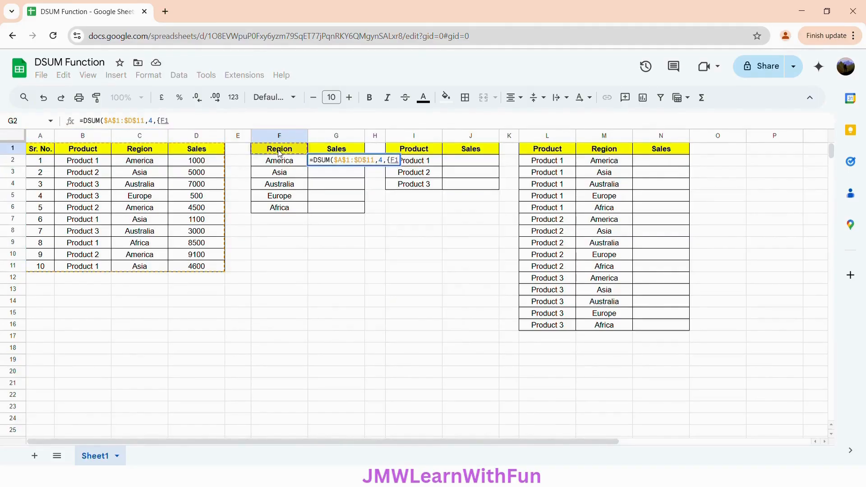
key("F4")
type(";")
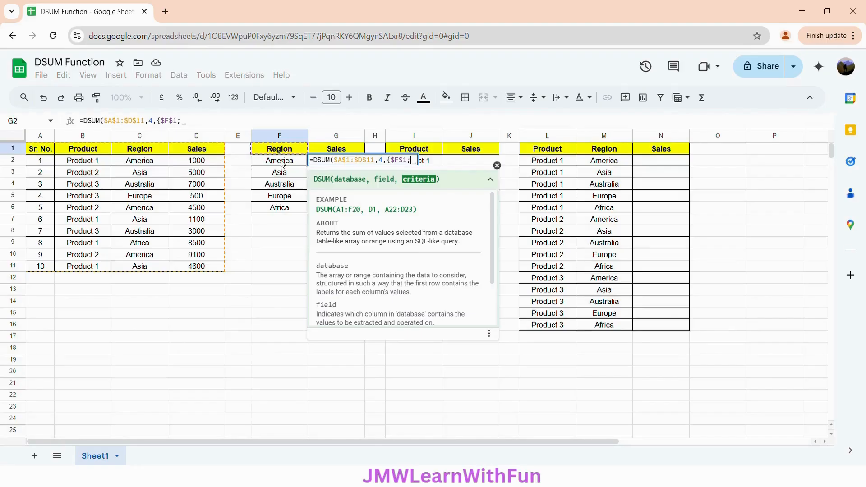
left_click(283, 165)
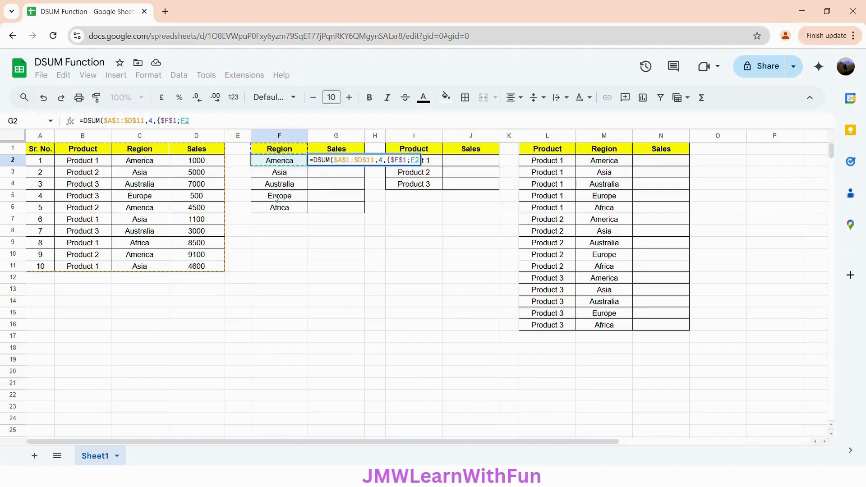
left_click(232, 127)
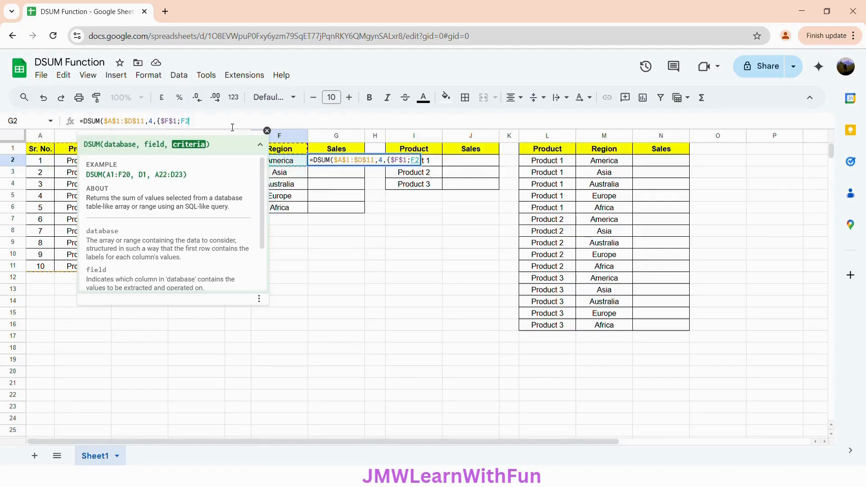
type("}")
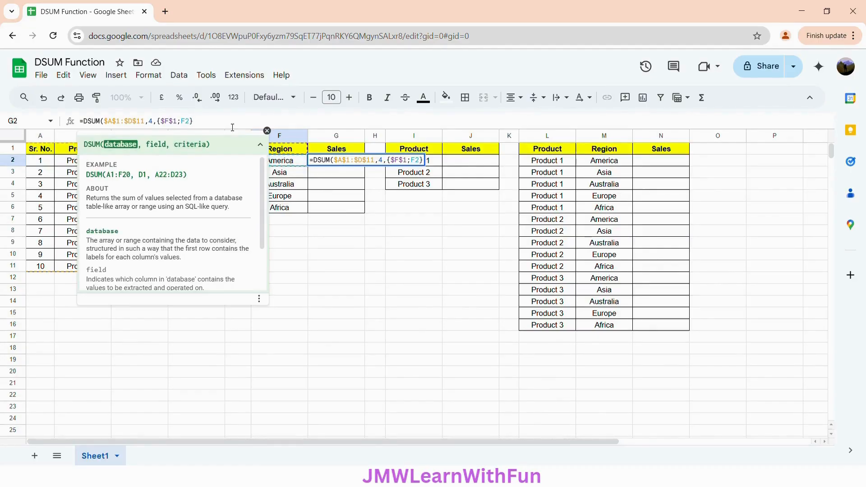
type(")")
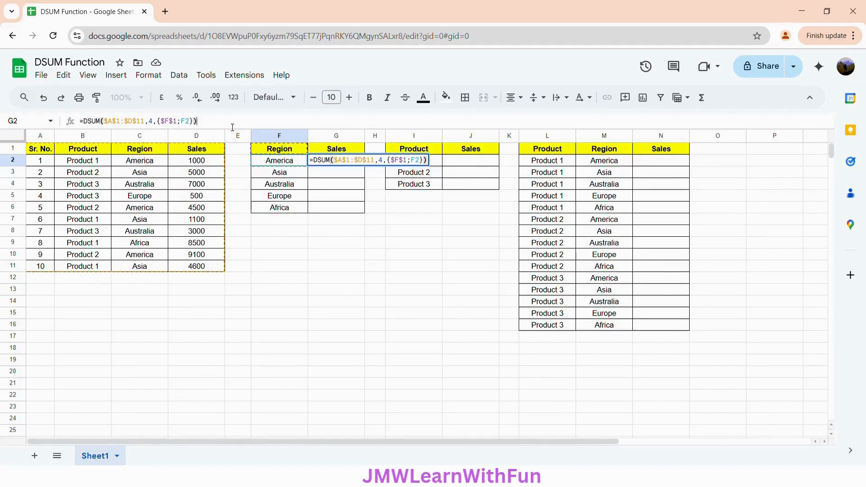
key("Return")
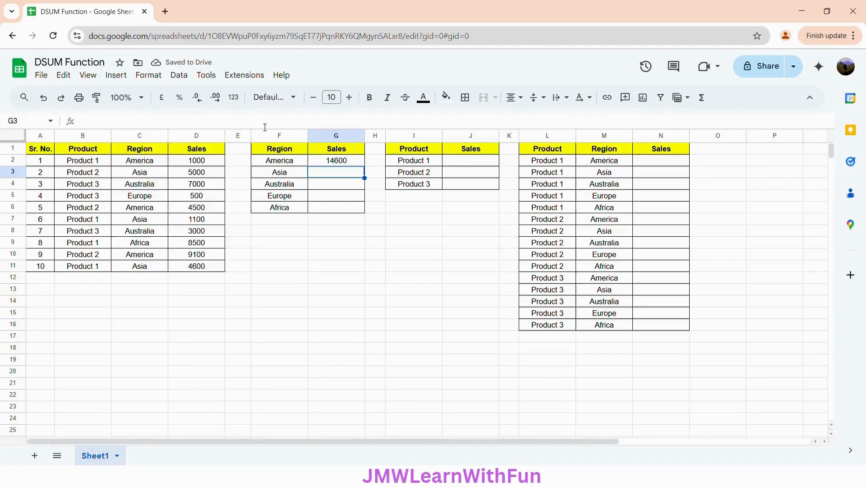
Step: Fill the DSUM formula from G2 down through G6 for the remaining regions
left_click(346, 163)
left_click_drag(365, 167, 362, 212)
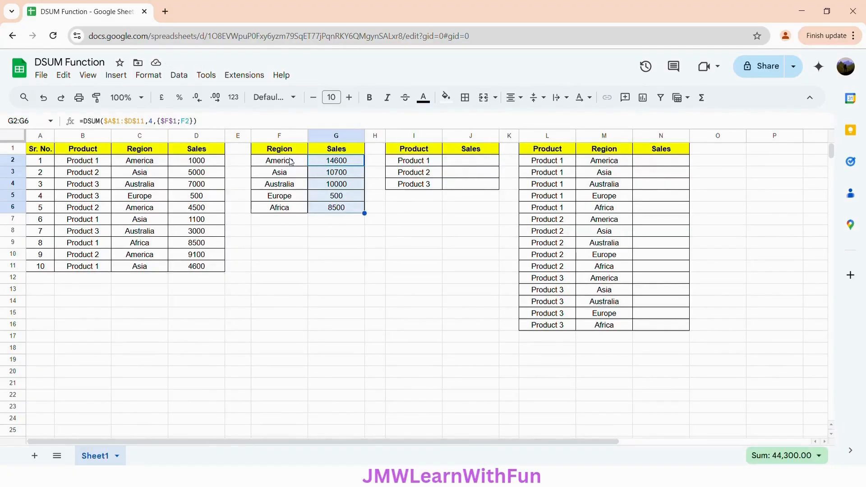
Step: Check America's DSUM total in G2 by selecting its source sales in D2, D6 and D10 together for their sum
left_click(327, 162)
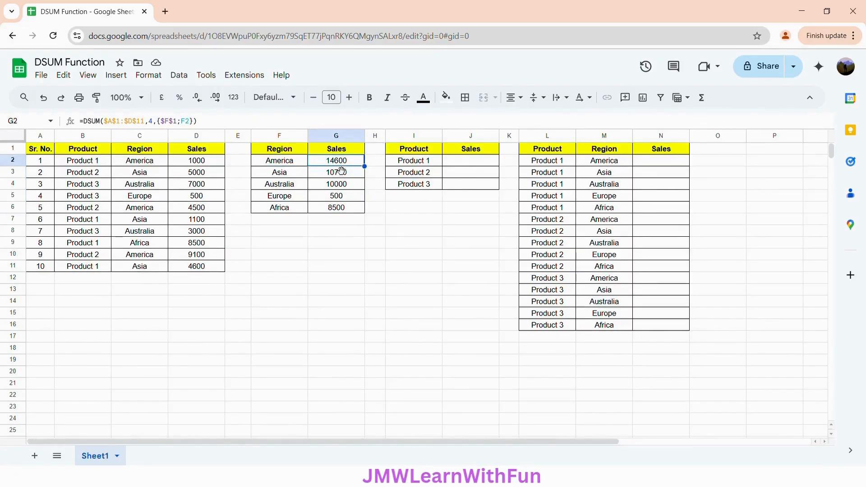
left_click(189, 163)
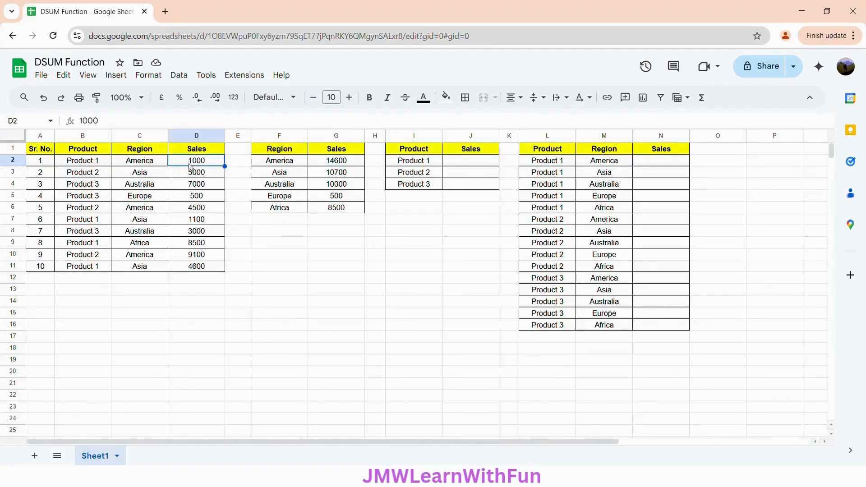
left_click(195, 211, "ctrl")
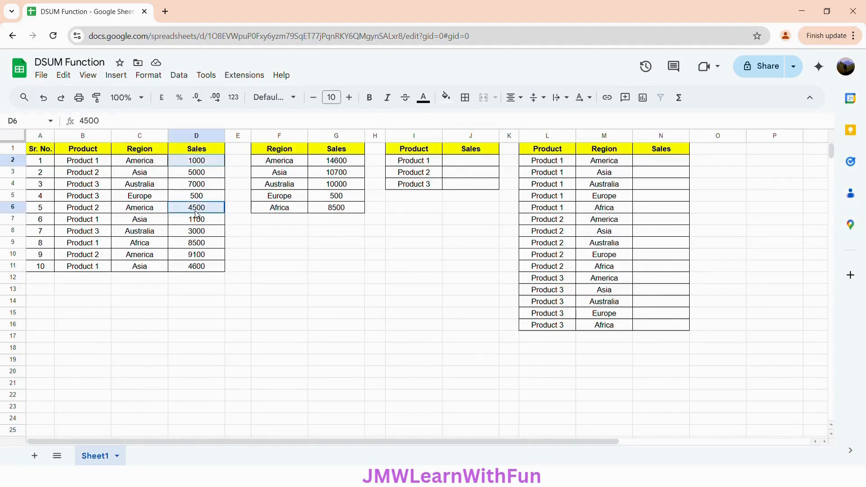
left_click(190, 259, "ctrl")
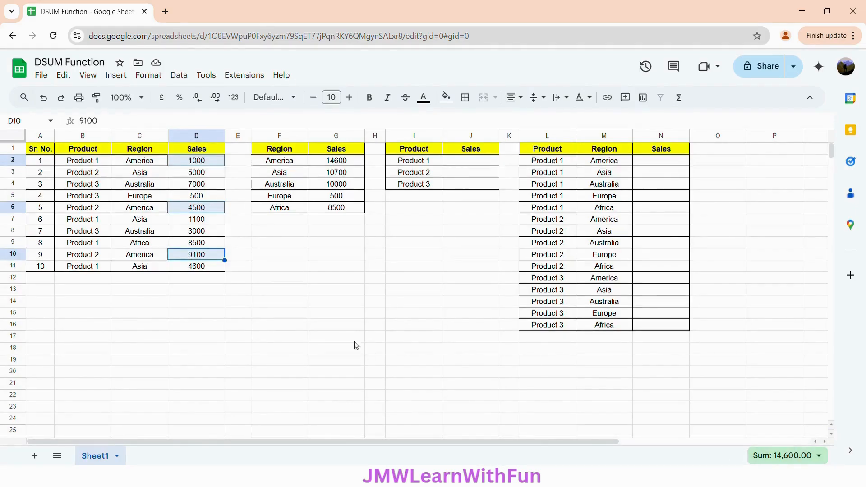
Step: Verify the Asia total in G3 against the combined sum of its source sales in D3, D7 and D11
left_click(348, 176)
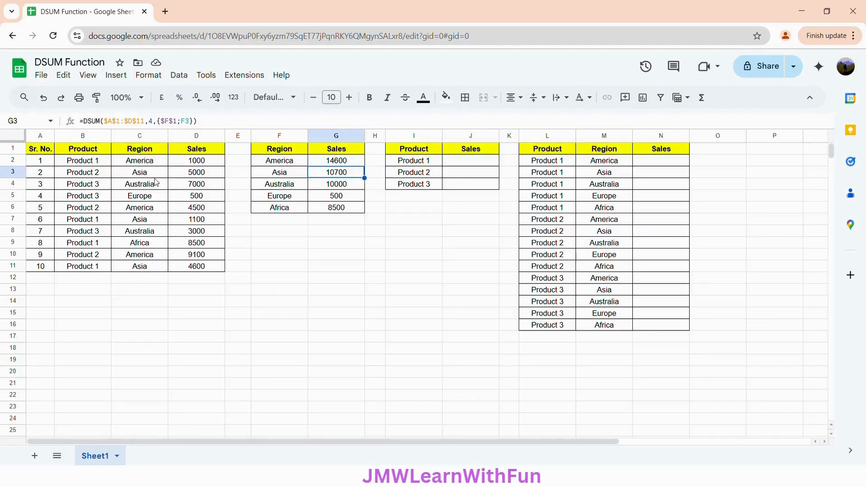
left_click(191, 176)
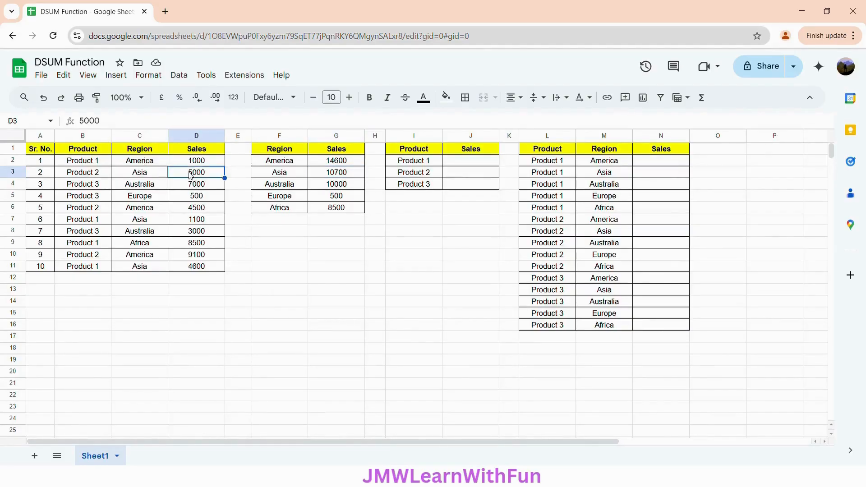
left_click(192, 223, "ctrl")
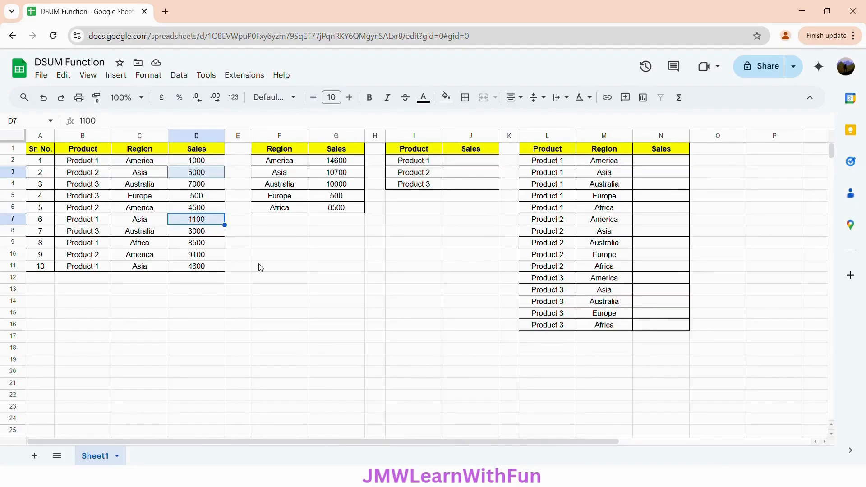
left_click(197, 268, "ctrl")
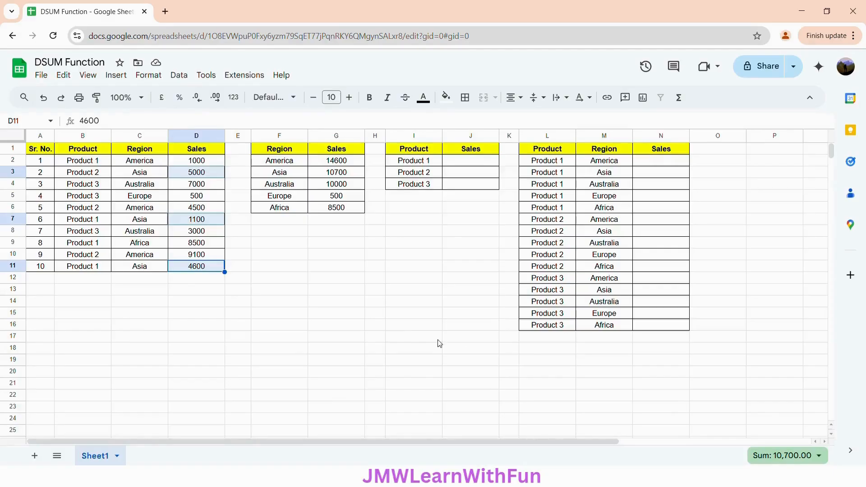
Step: Verify the Australia total in G4 against the combined sum of its source sales in D4 and D8
left_click(288, 185)
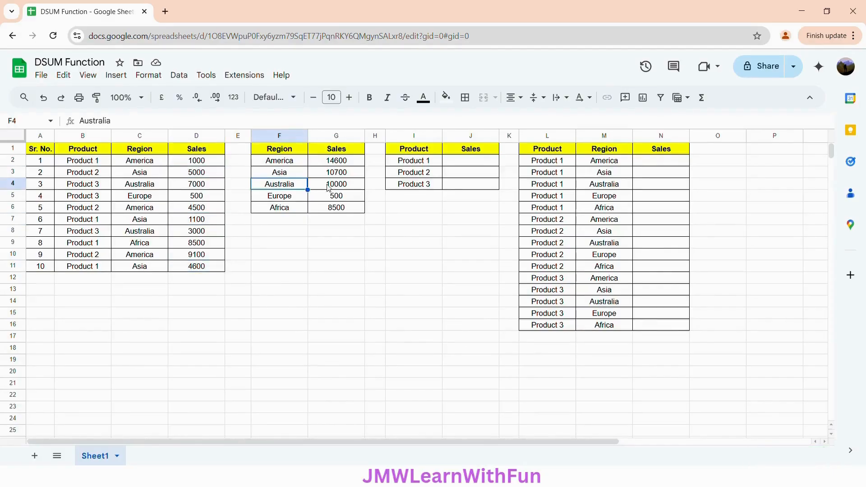
left_click(342, 187)
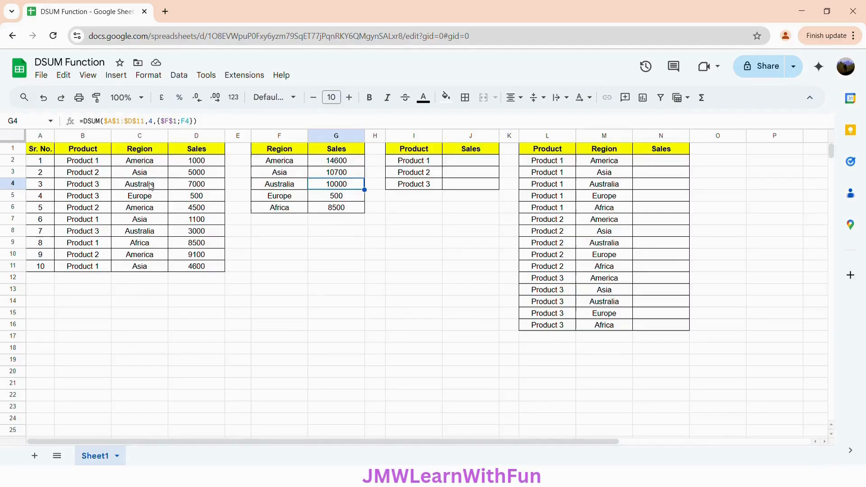
left_click(195, 187)
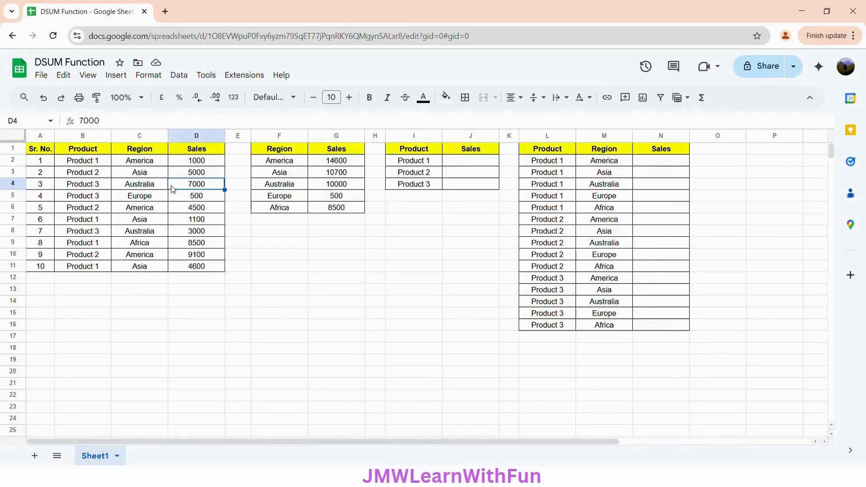
left_click(195, 232, "ctrl")
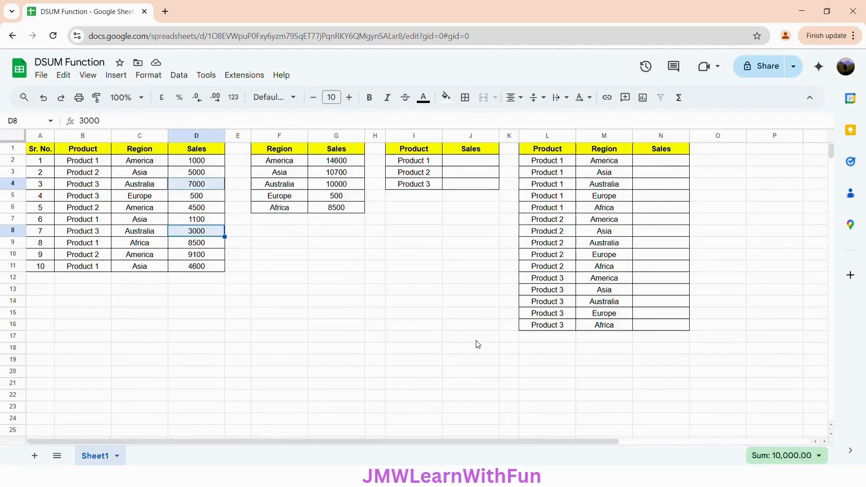
Step: Compare the Europe and Africa totals in G5 and G6 with their single source sales in D5 and D9
left_click(333, 197)
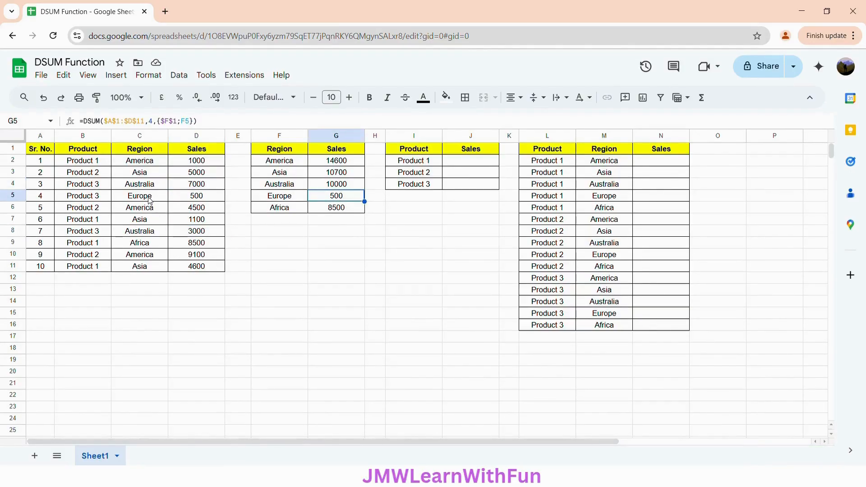
left_click(195, 198)
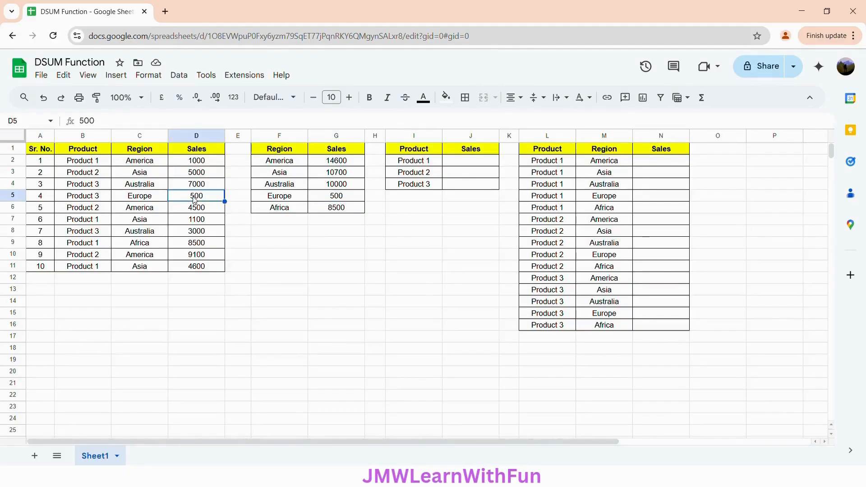
left_click(340, 208)
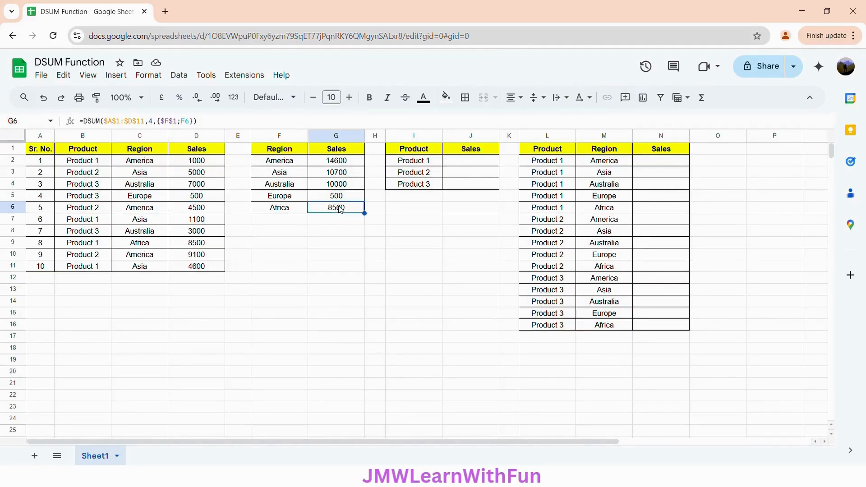
left_click(198, 245)
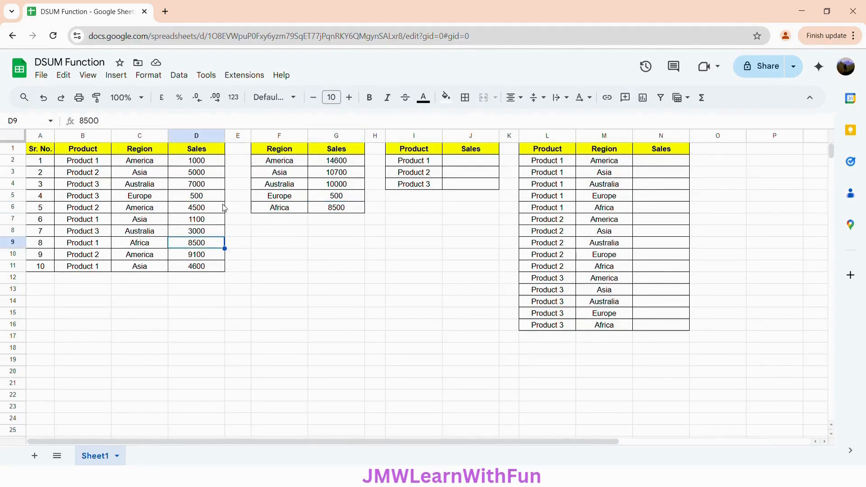
Step: Start a DSUM formula in J2, the Sales cell for Product 1, with the absolute database $A$1:$D$11 and field number 4
left_click(412, 151)
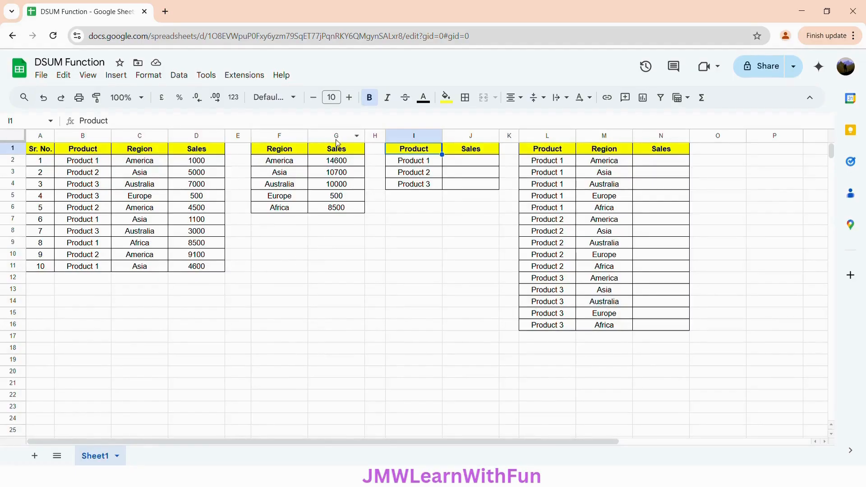
left_click(461, 163)
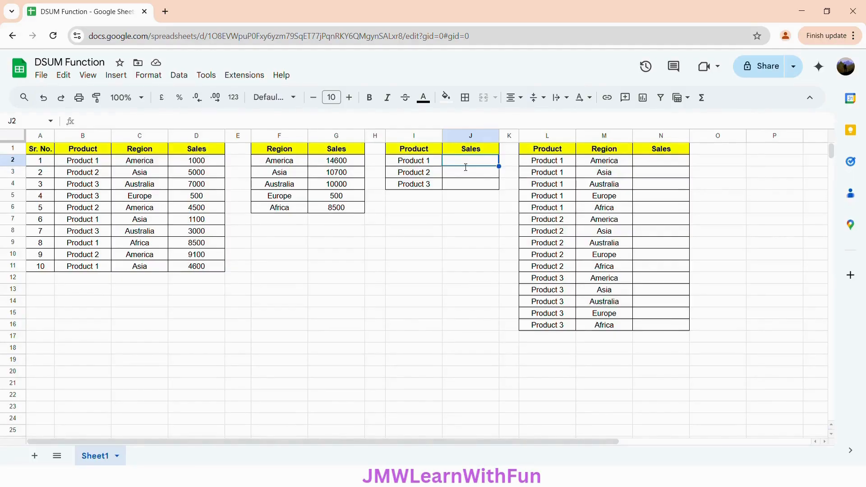
type("=DSUM(")
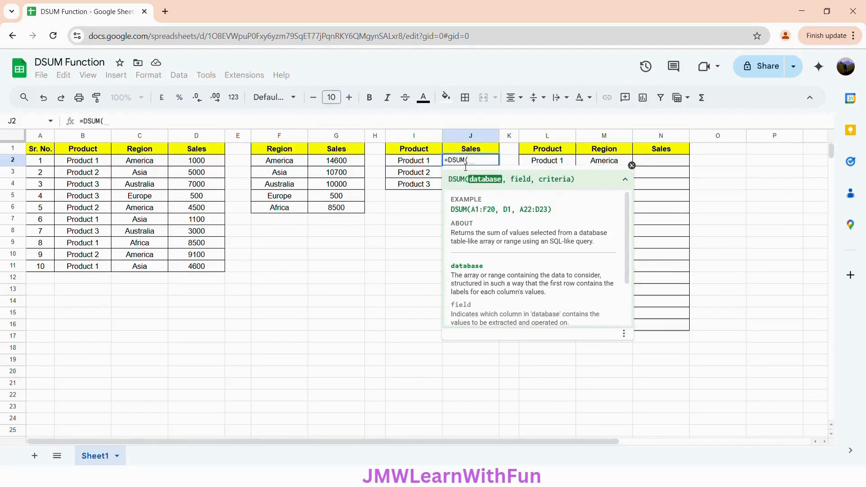
left_click_drag(47, 152, 203, 272)
key("F4")
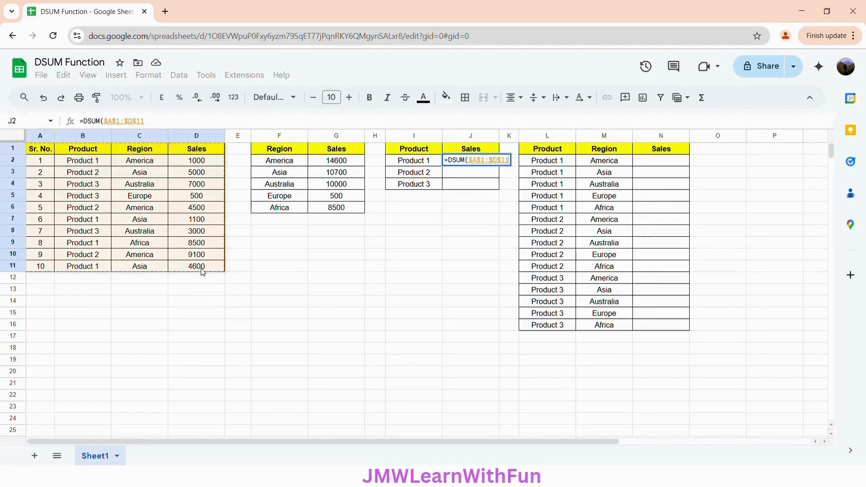
type(",")
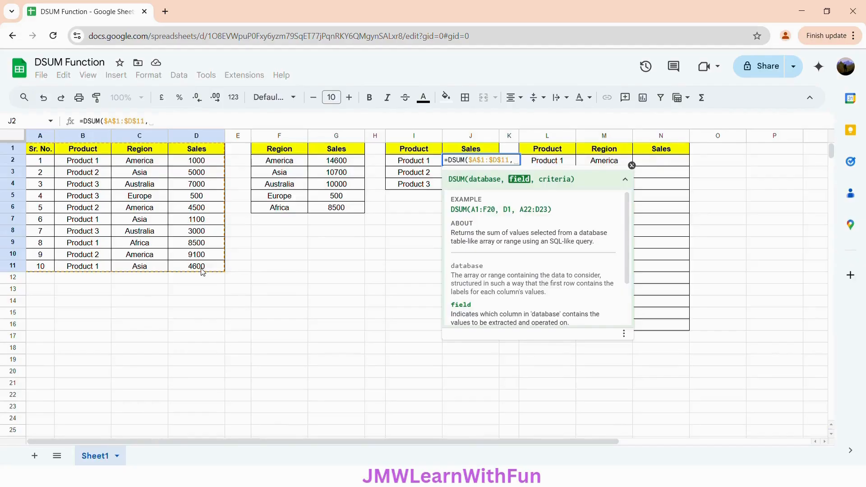
type("4")
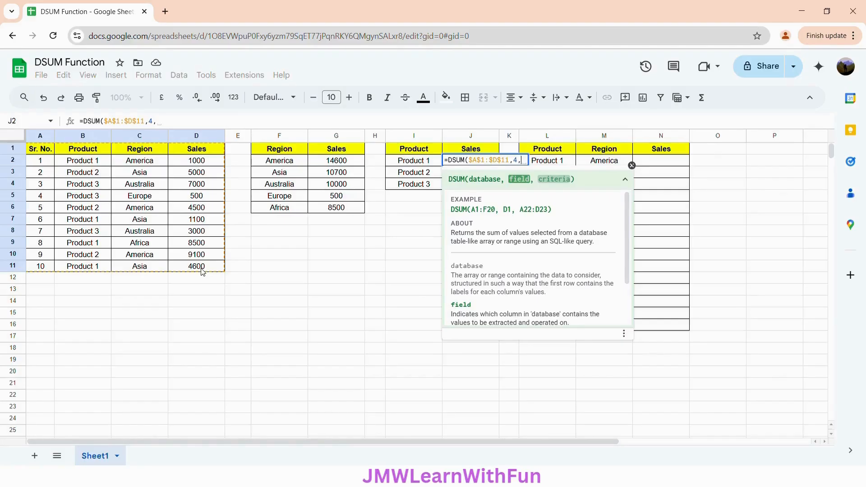
type(",")
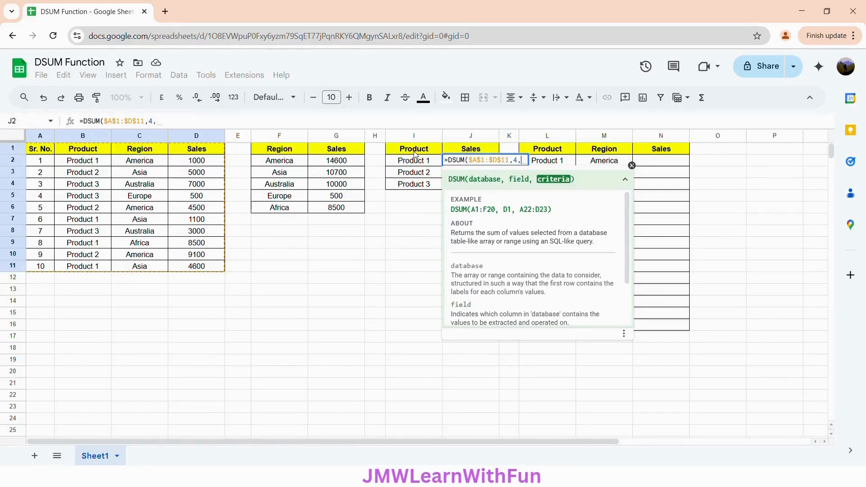
Step: Complete the J2 formula with the criteria array {$I$1;I2}, keeping the Product header reference absolute, and enter it
type("{")
left_click(429, 151)
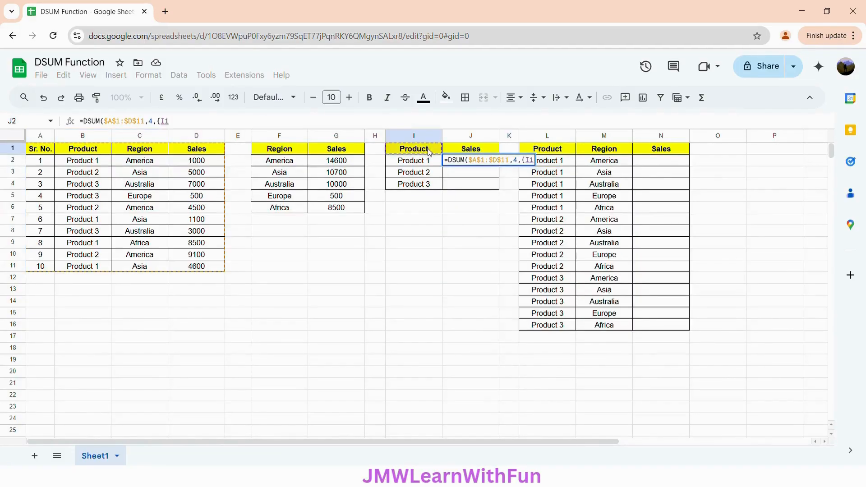
key("F4")
type(";")
left_click(420, 165)
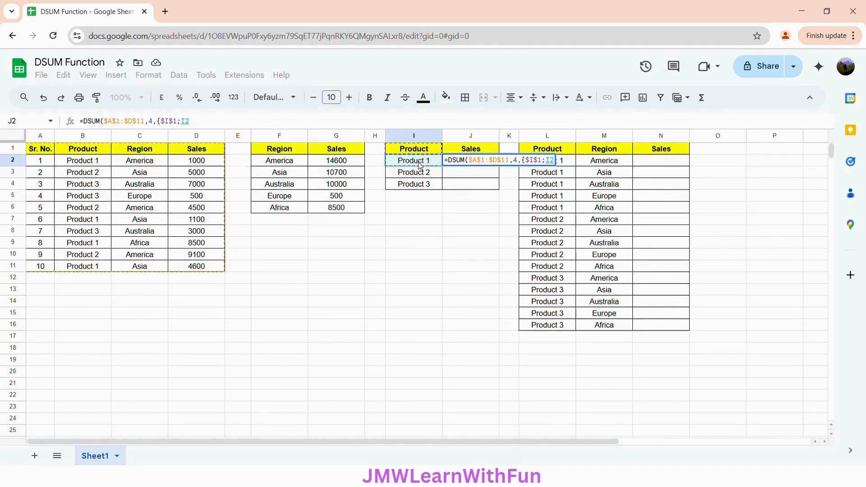
type("}")
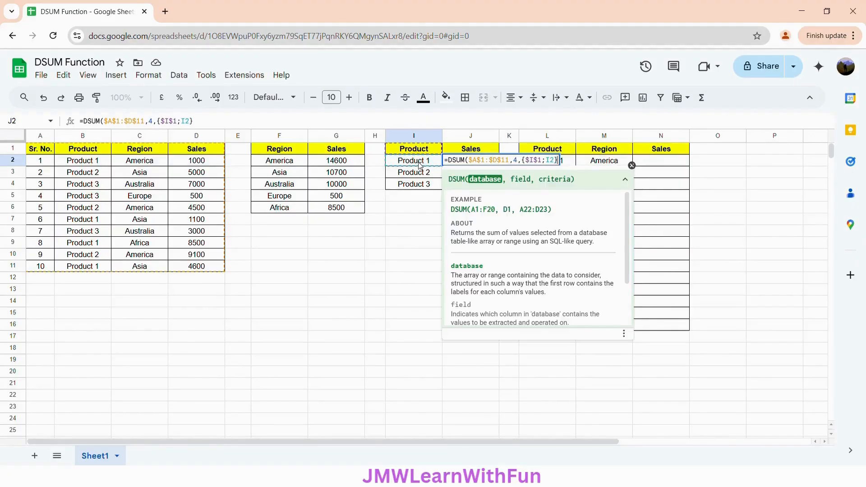
type(")")
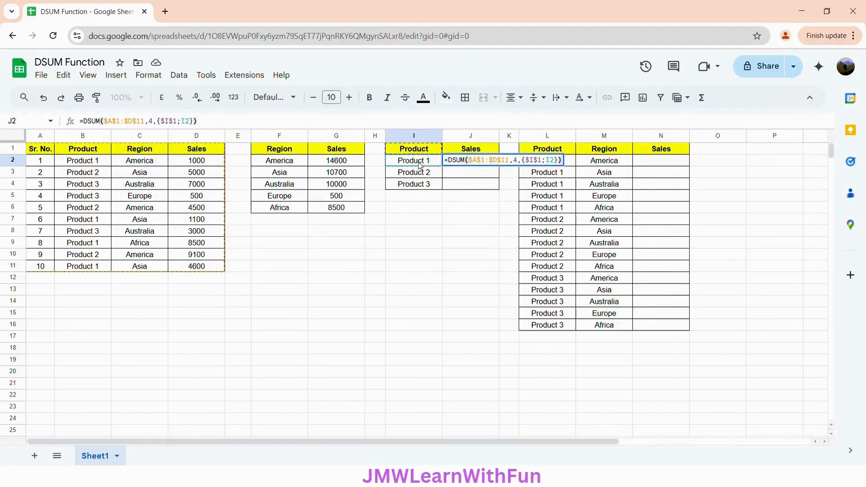
key("Return")
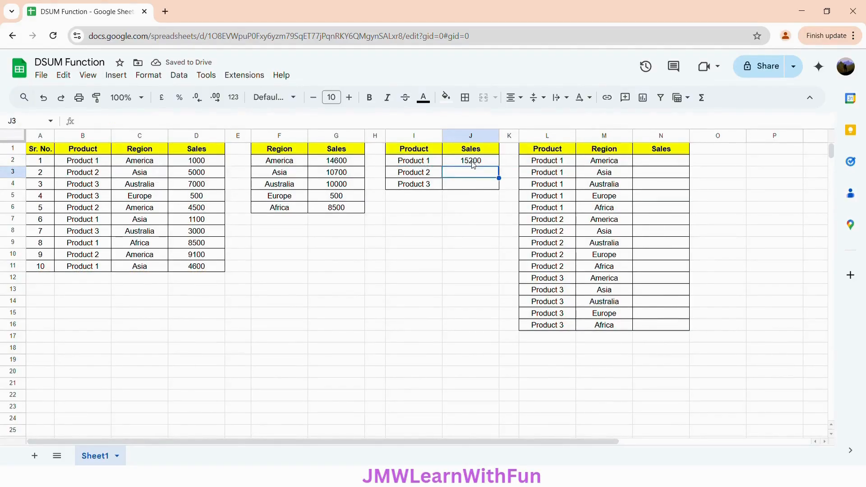
Step: Fill the DSUM formula from J2 down through J4 for Product 2 and Product 3
left_click(496, 161)
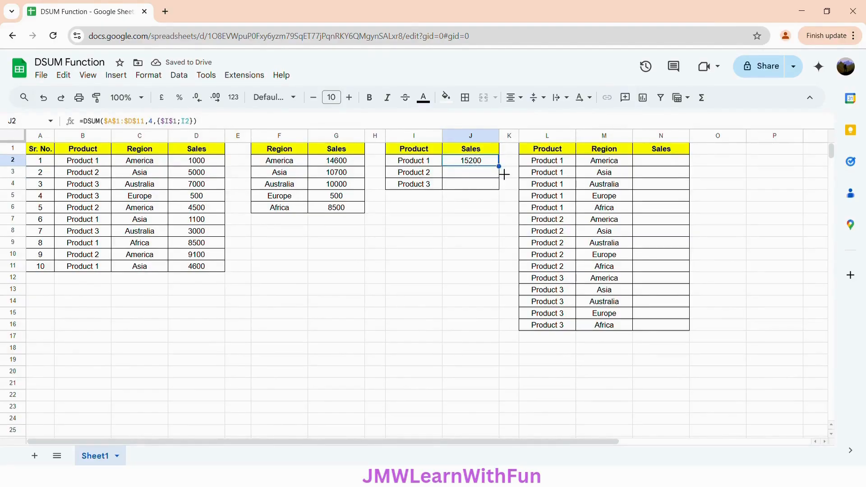
left_click_drag(499, 170, 496, 188)
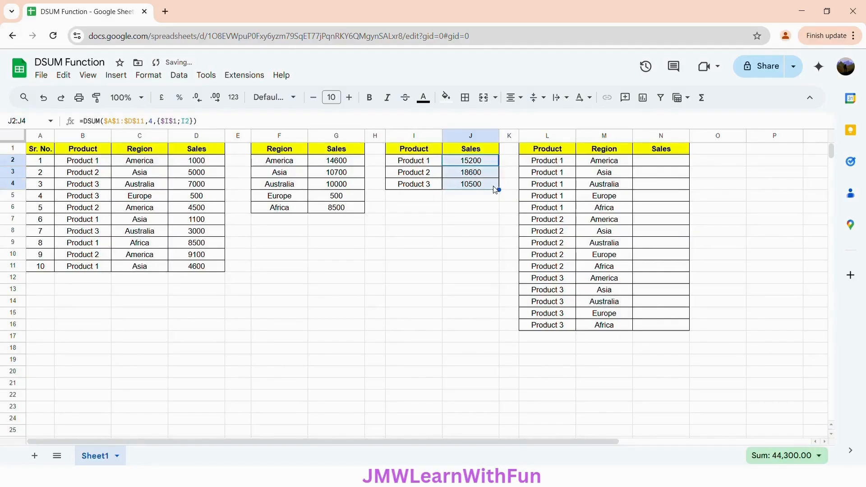
Step: Check the Product 1 total in J2 by summing its source sales in D2, D7, D9 and D11
left_click(411, 164)
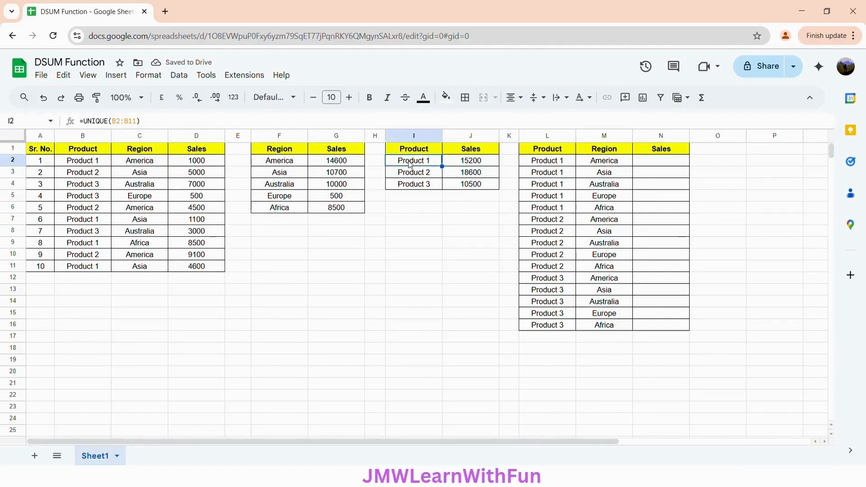
left_click(473, 163)
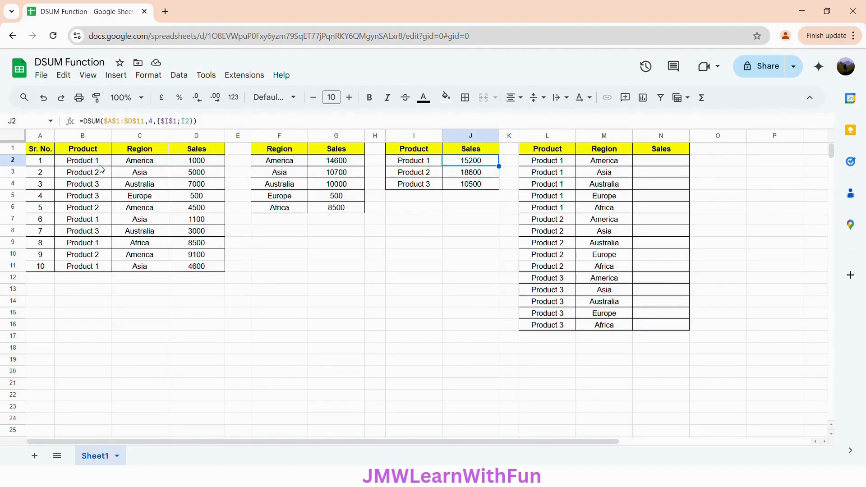
left_click(201, 162)
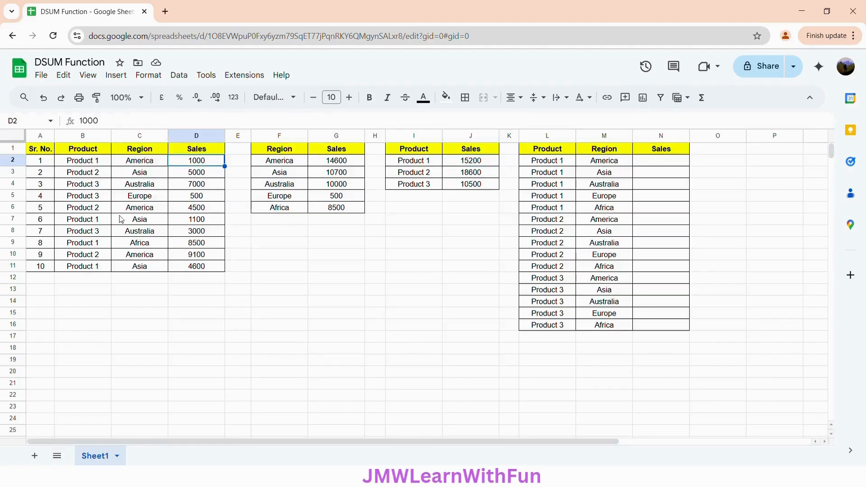
left_click(211, 219, "ctrl")
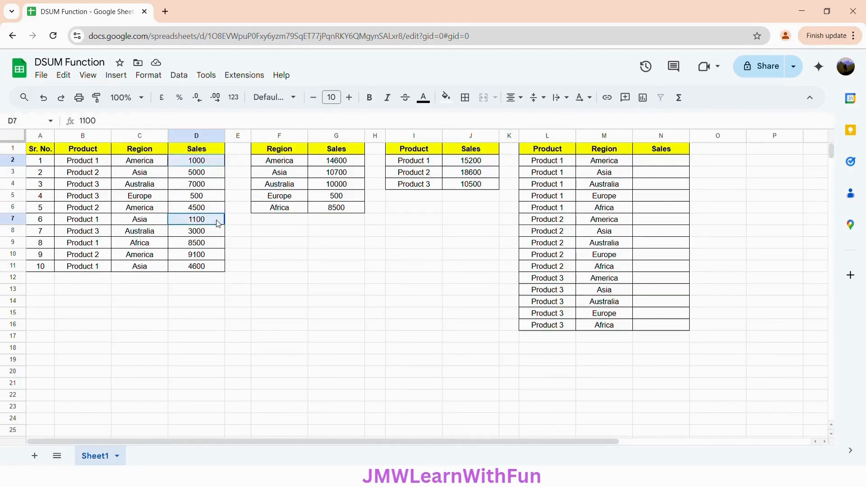
left_click(198, 244, "ctrl")
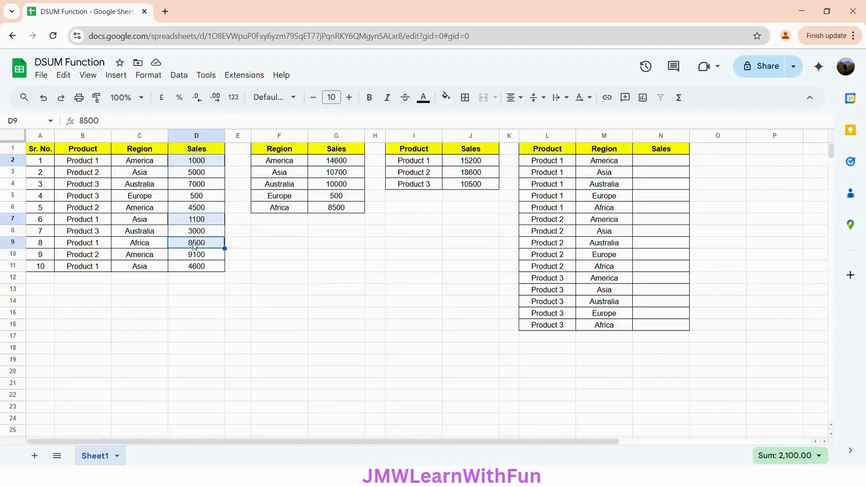
left_click(201, 268, "ctrl")
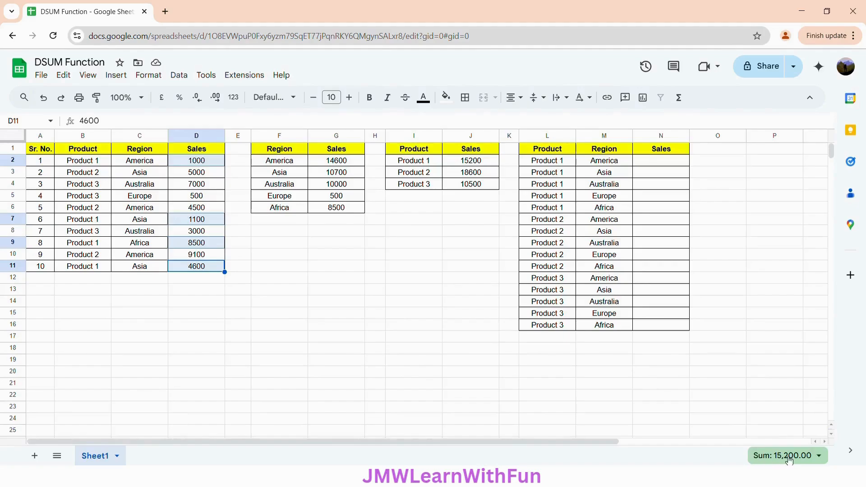
Step: Check the Product 2 total in J3 by summing its source sales in D3, D6 and D10
left_click(484, 174)
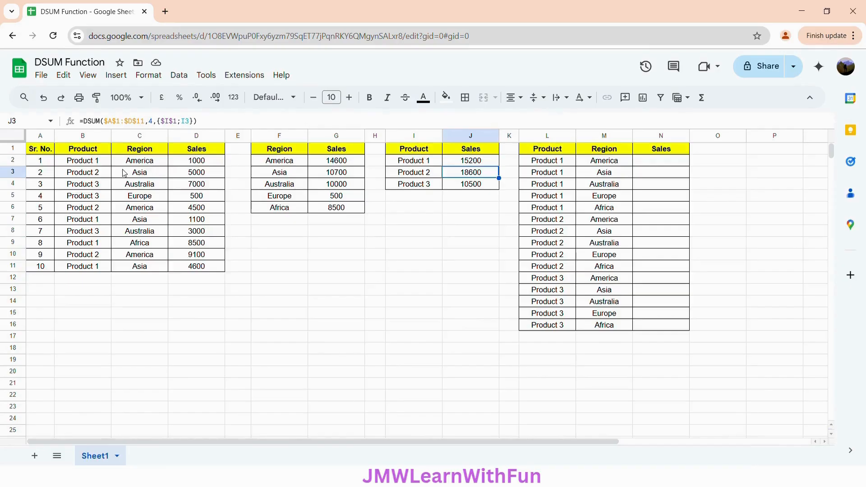
left_click(197, 175)
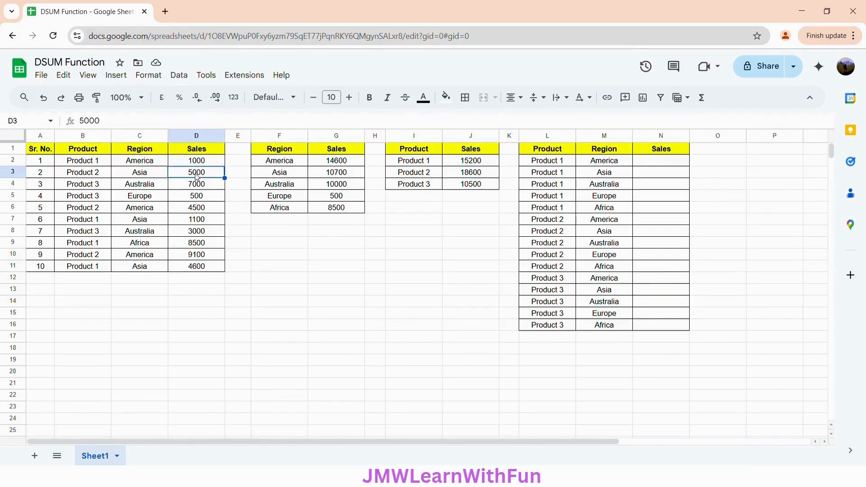
left_click(197, 211, "ctrl")
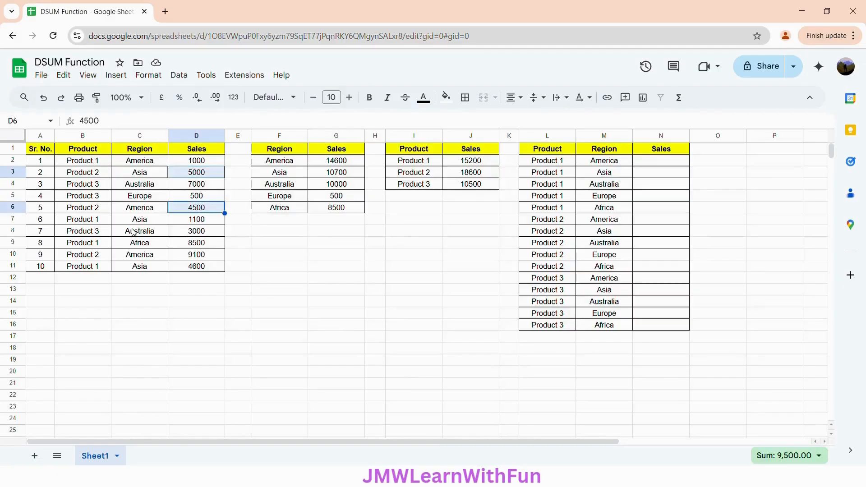
left_click(189, 257, "ctrl")
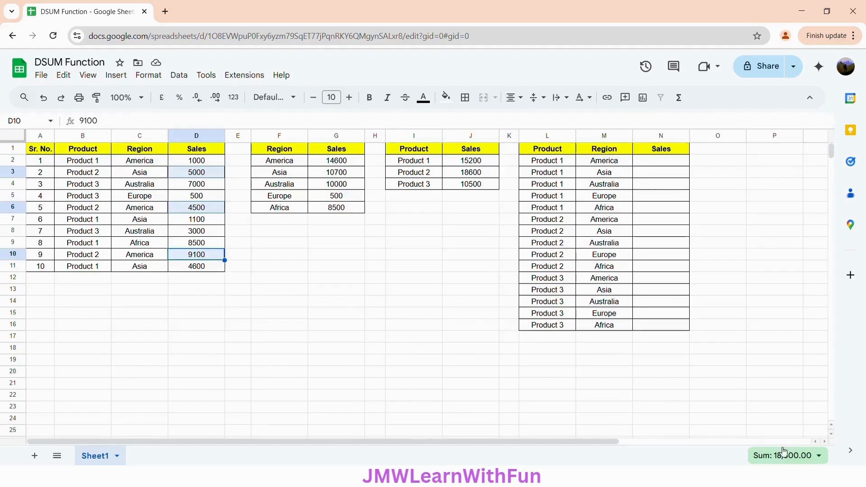
Step: Check the Product 3 total in J4 by summing its source sales in D4, D5 and D8
left_click(476, 185)
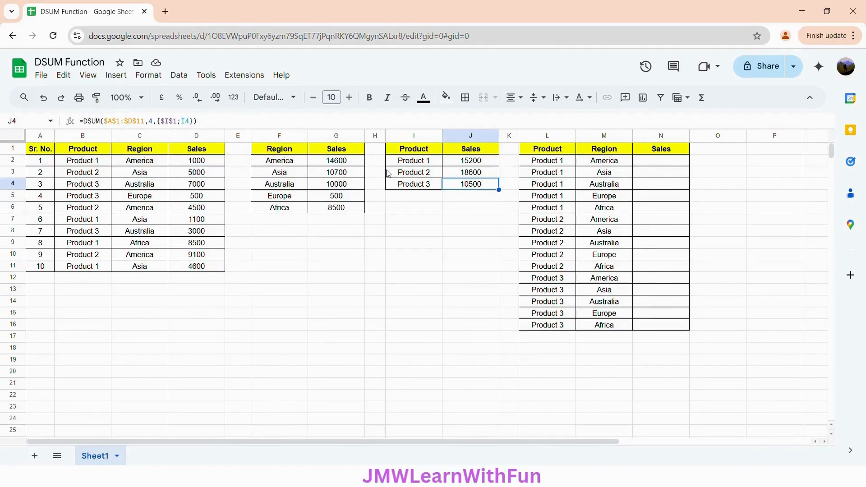
left_click(202, 186)
left_click(215, 199, "shift")
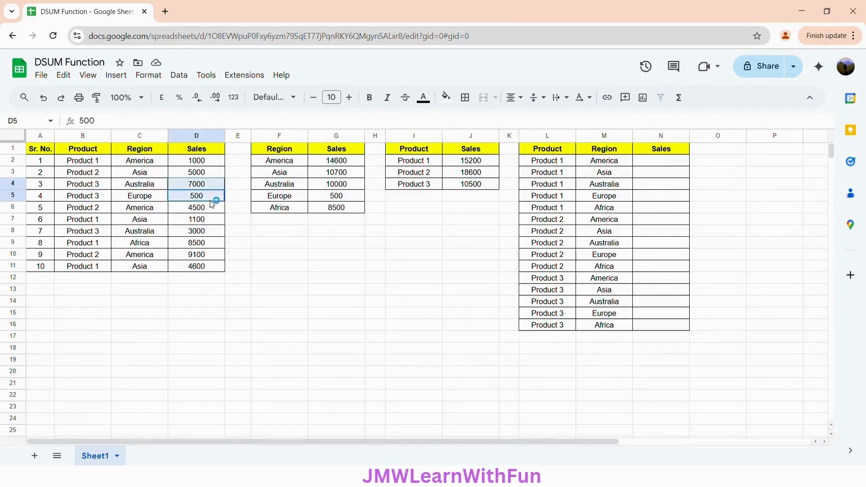
left_click(190, 231, "ctrl")
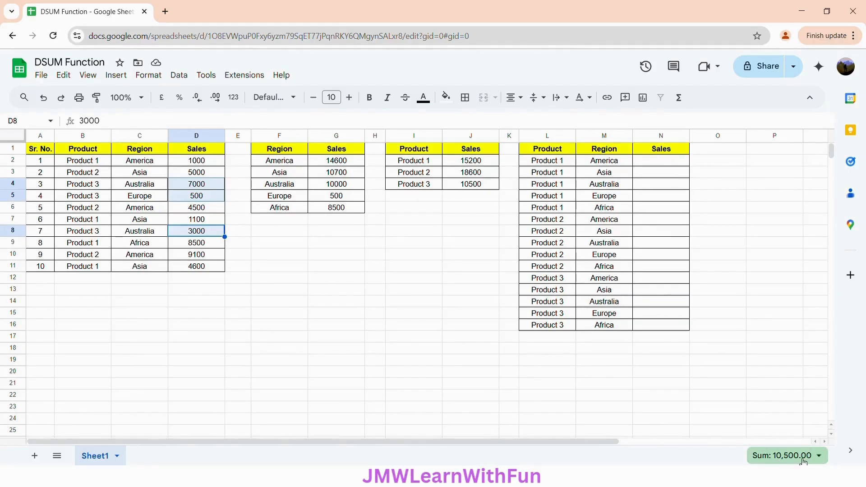
left_click(469, 171)
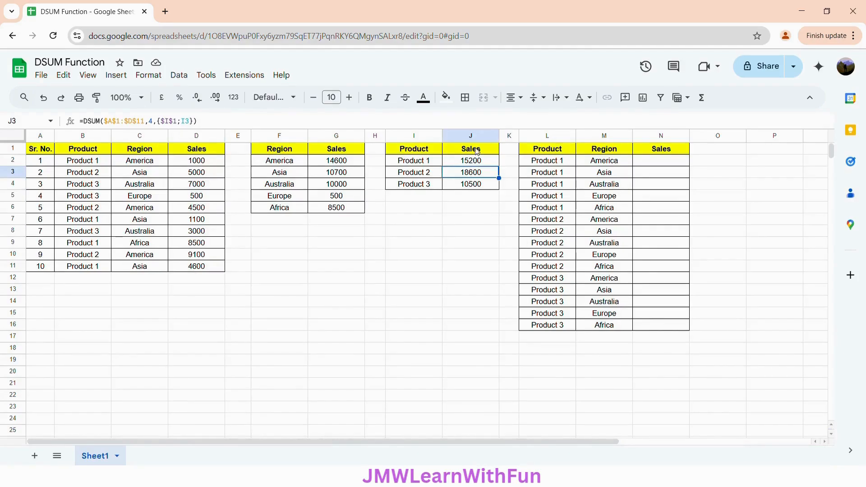
Step: Start a DSUM formula in N2, the Sales cell for Product 1 in America, with the absolute database $A$1:$D$11 and field number 4
left_click(553, 153)
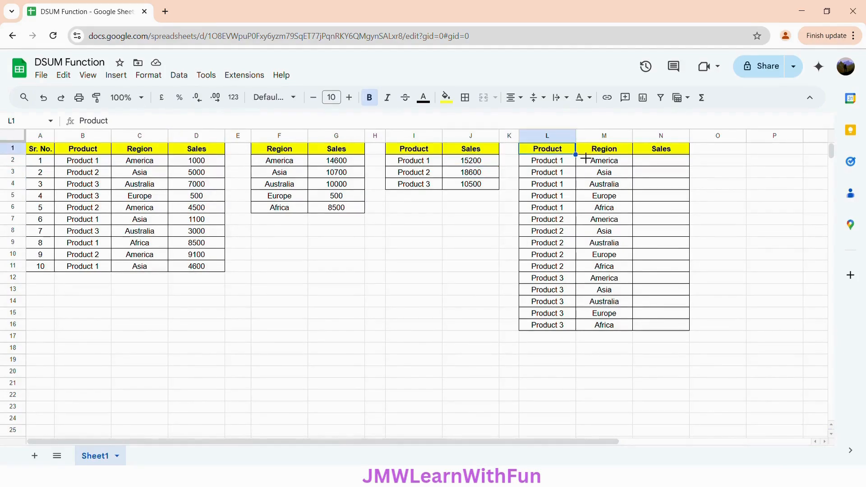
left_click(600, 153)
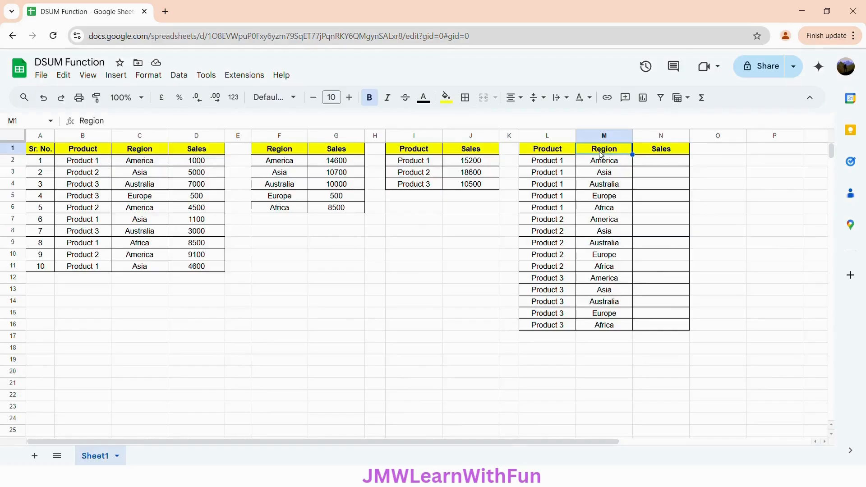
left_click(561, 164)
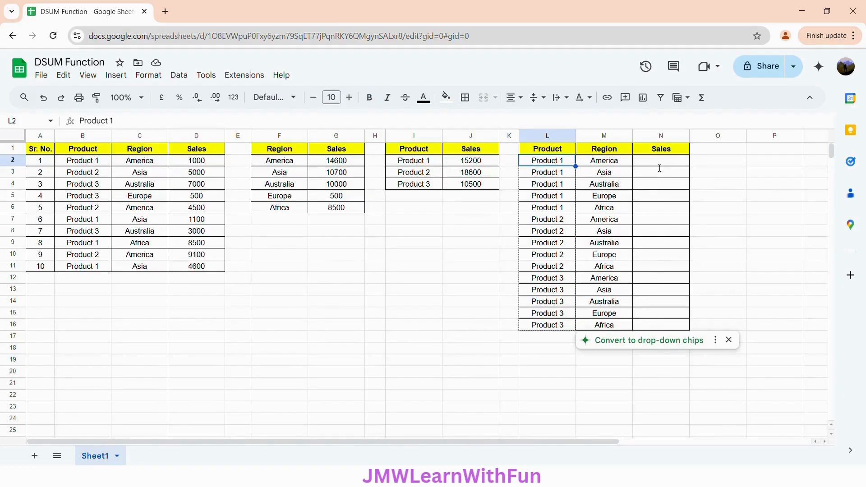
left_click(659, 164)
type("=DSUM(")
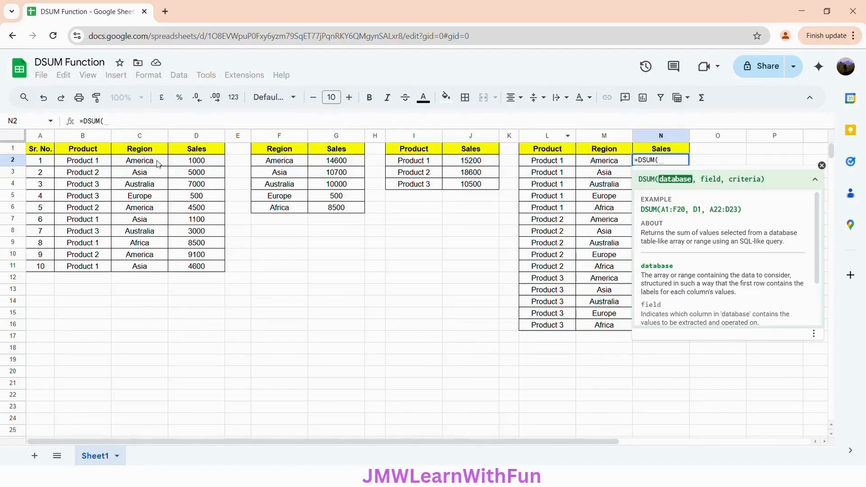
left_click(40, 152)
left_click_drag(39, 152, 204, 276)
key("F4")
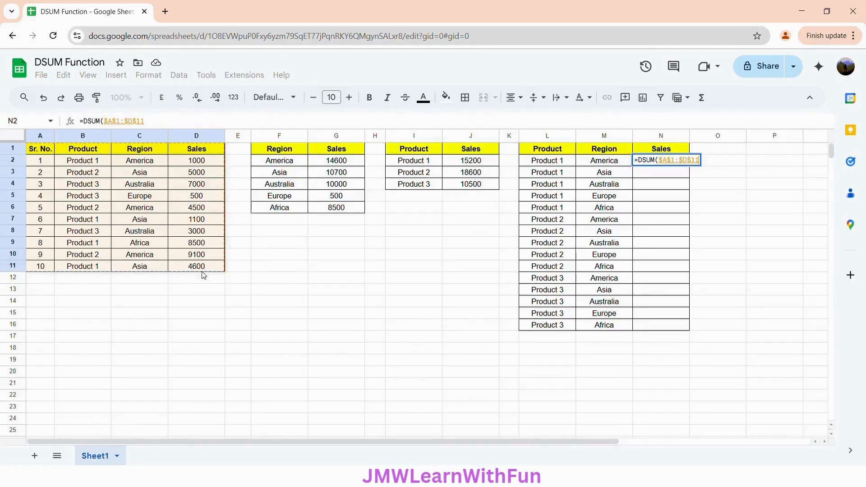
type(",")
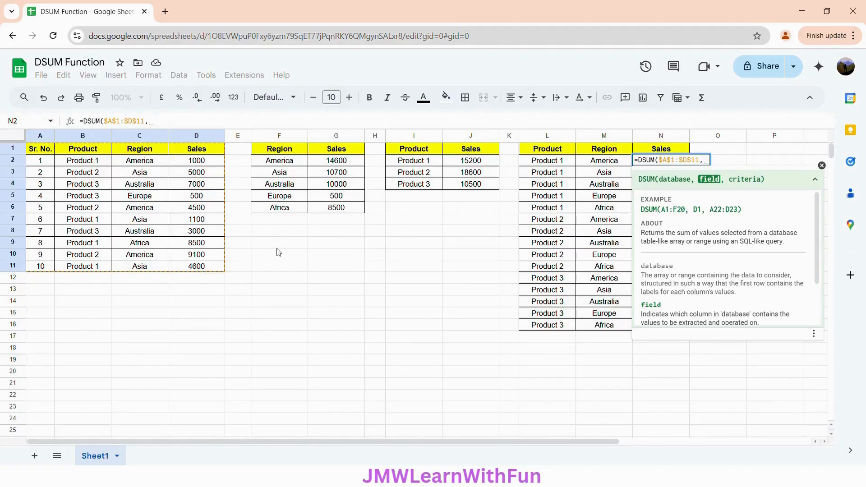
left_click(165, 125)
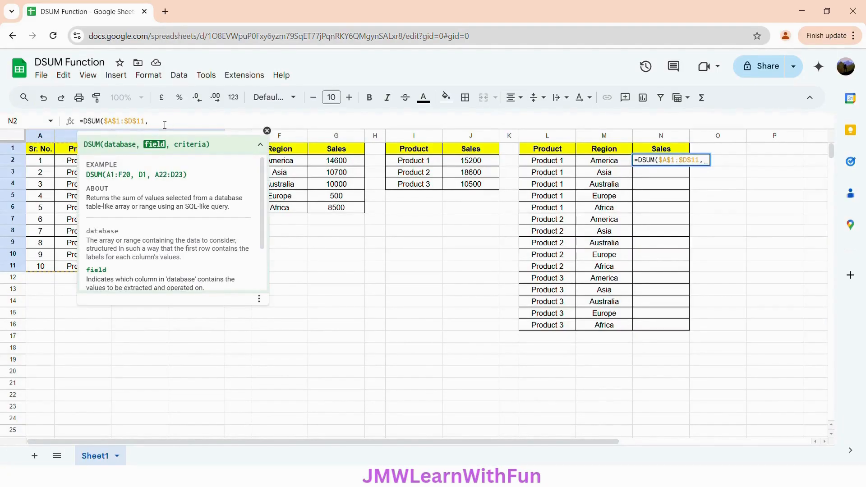
type("4,")
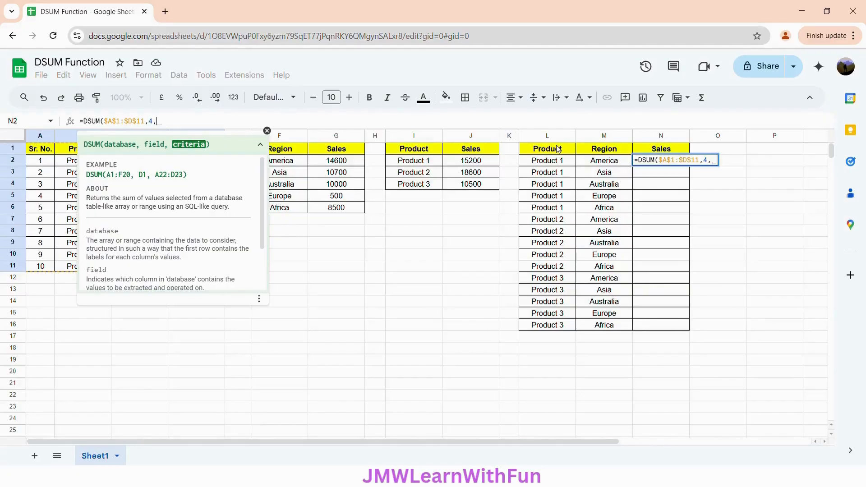
Step: Complete the N2 formula with the criteria array {$L$1:$M$1;L2:M2}, keeping the Product and Region headers absolute, and enter it
type("{")
left_click_drag(543, 155, 608, 150)
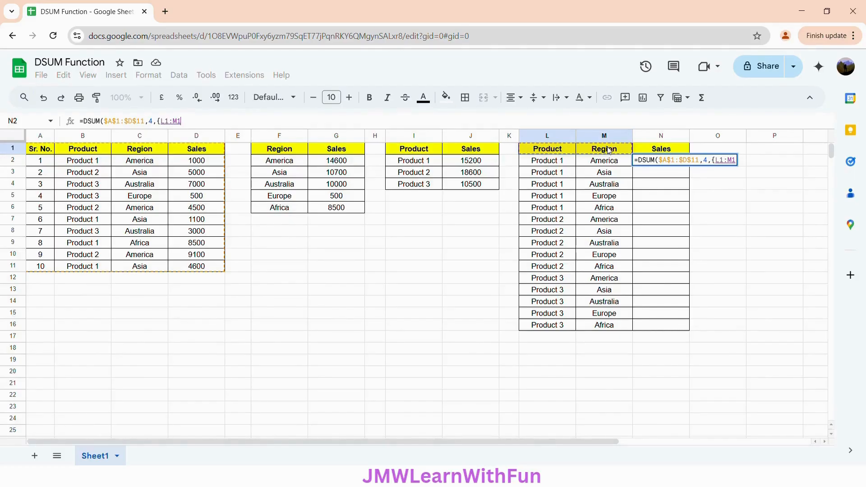
key("F4")
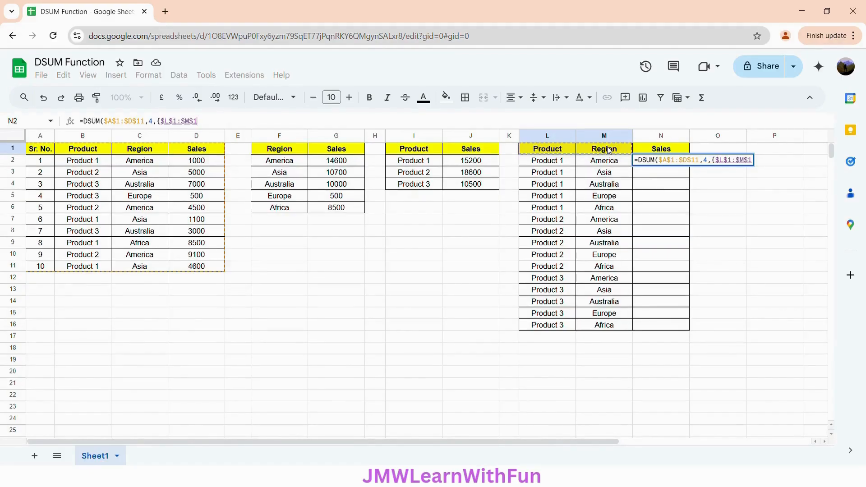
type(";")
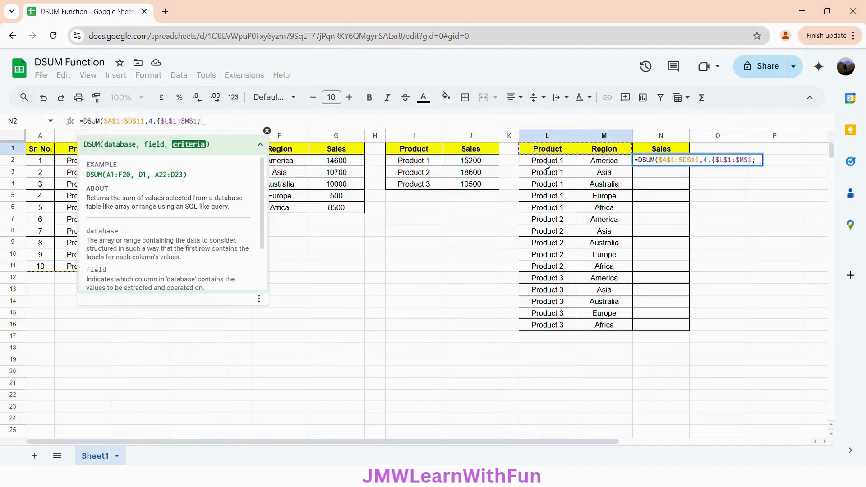
left_click_drag(547, 165, 615, 166)
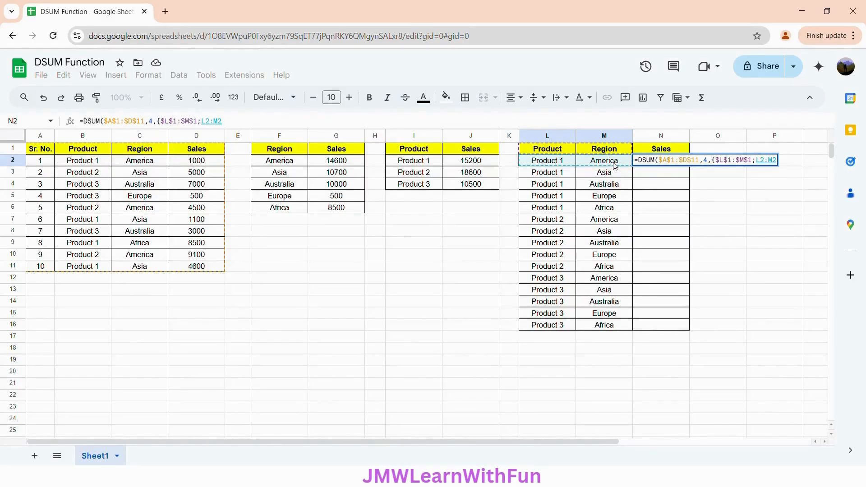
type("}")
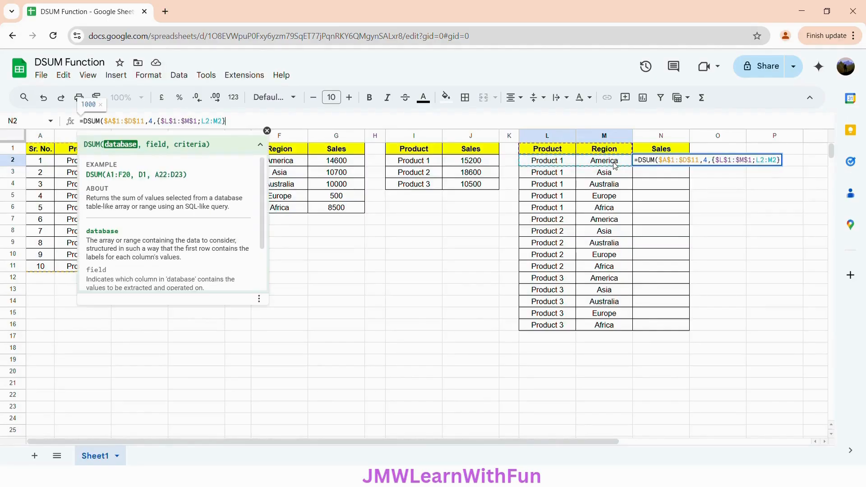
type(")")
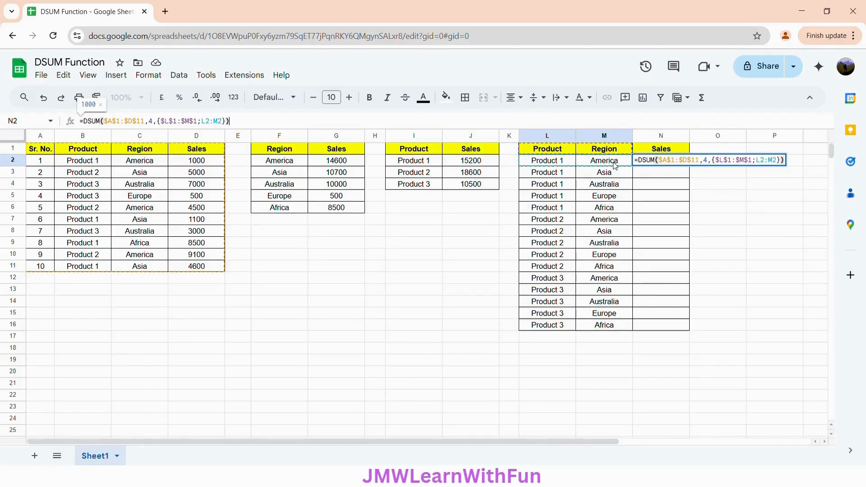
key("Return")
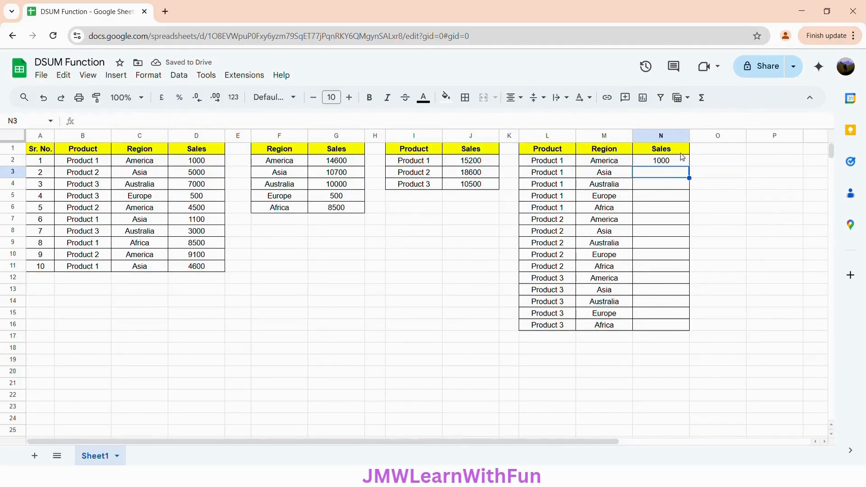
Step: Fill the DSUM formula from N2 down through N16 for all product and region combinations
left_click(676, 164)
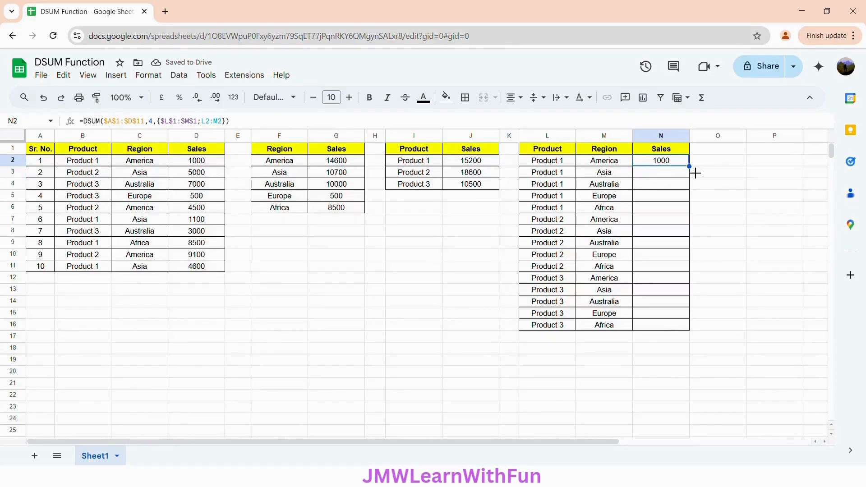
left_click_drag(689, 166, 678, 327)
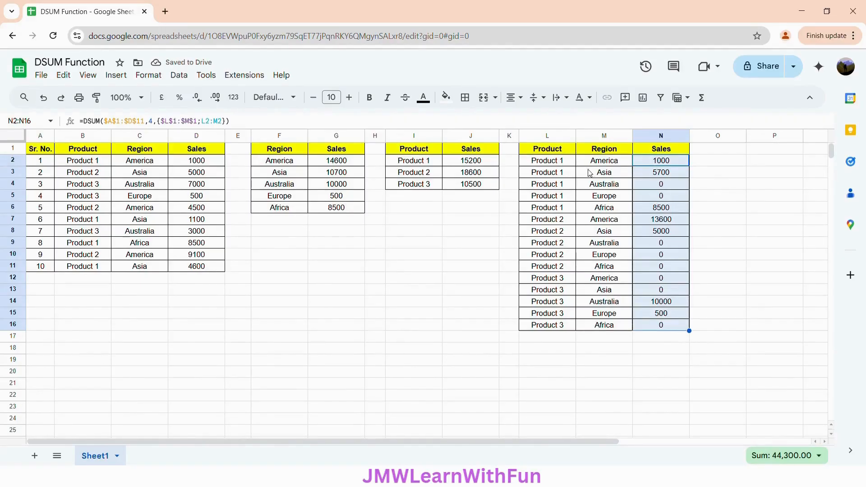
Step: Check the Product 1 totals: America against D2, Asia by summing D7 and D11, and inspect the Africa formula in N6
left_click(568, 164)
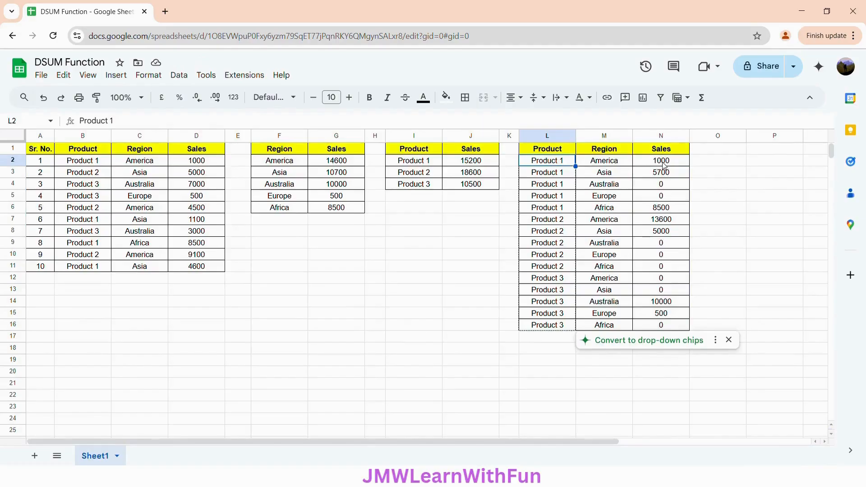
left_click(663, 162)
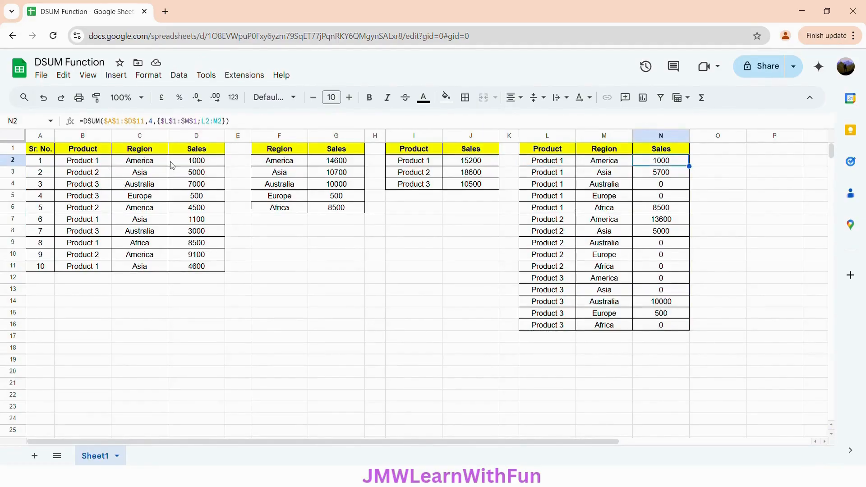
left_click(203, 164)
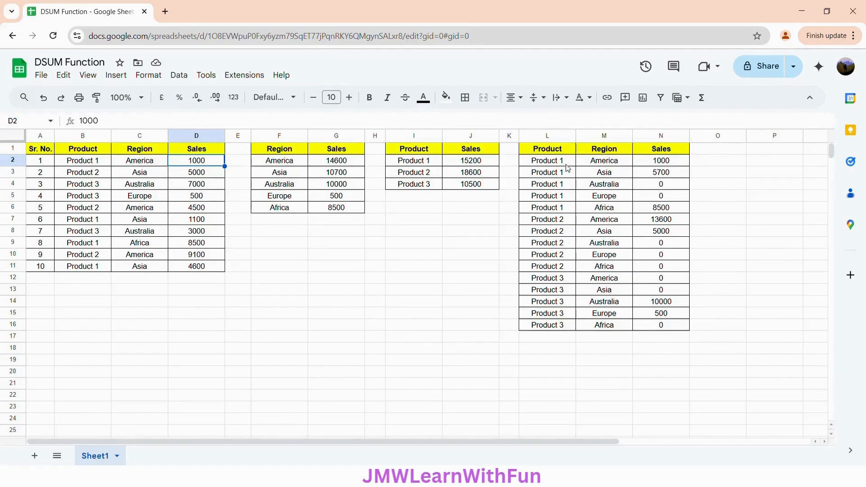
left_click(609, 175)
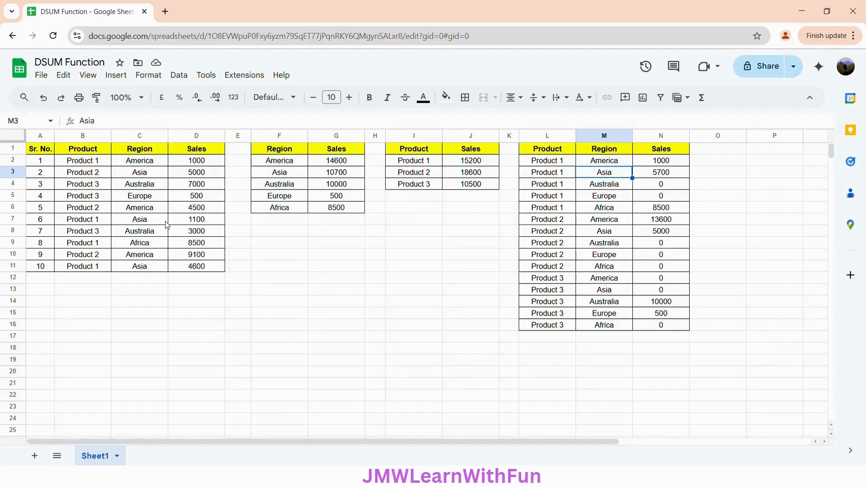
left_click(194, 222)
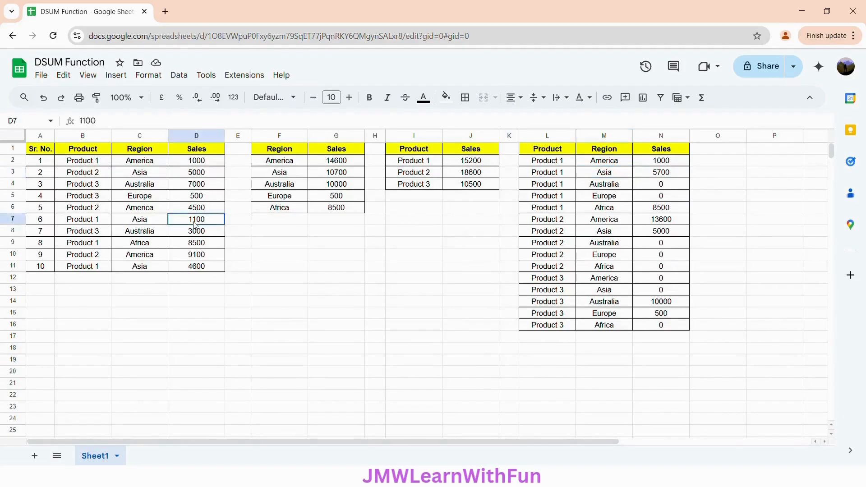
left_click(203, 270, "ctrl")
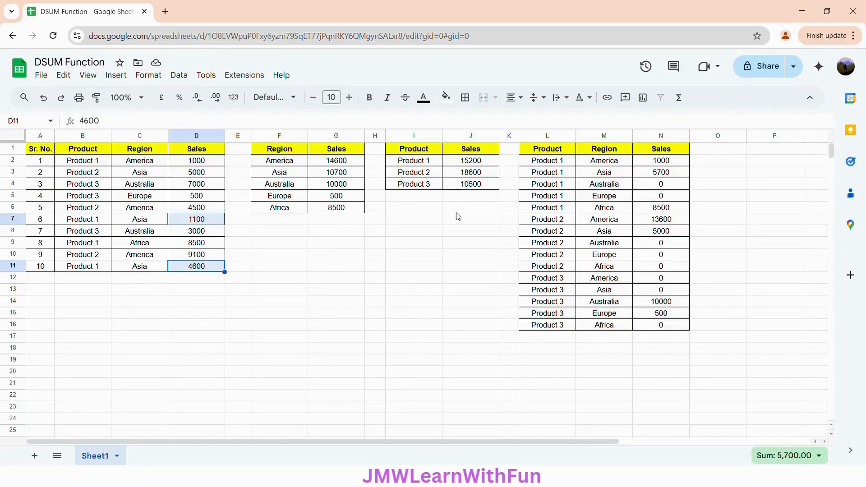
left_click(663, 211)
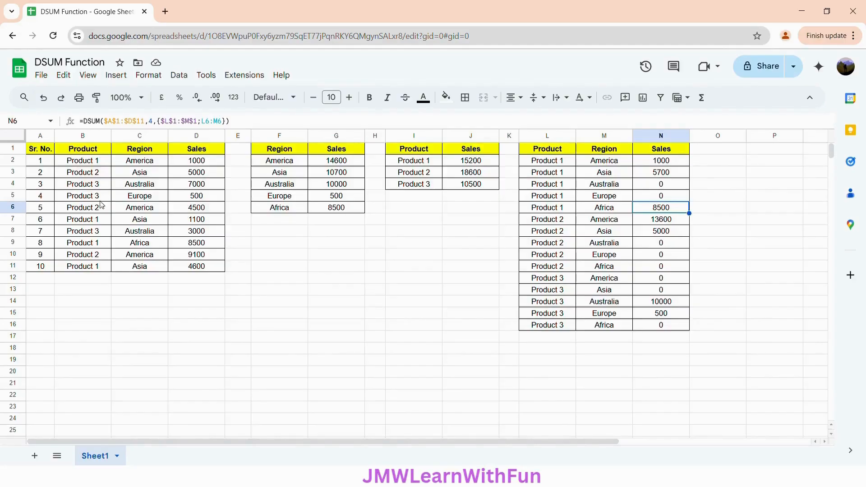
Step: Check the Product 2 totals, summing source sales D6 and D10 for America and comparing D3 for Asia
left_click(129, 211)
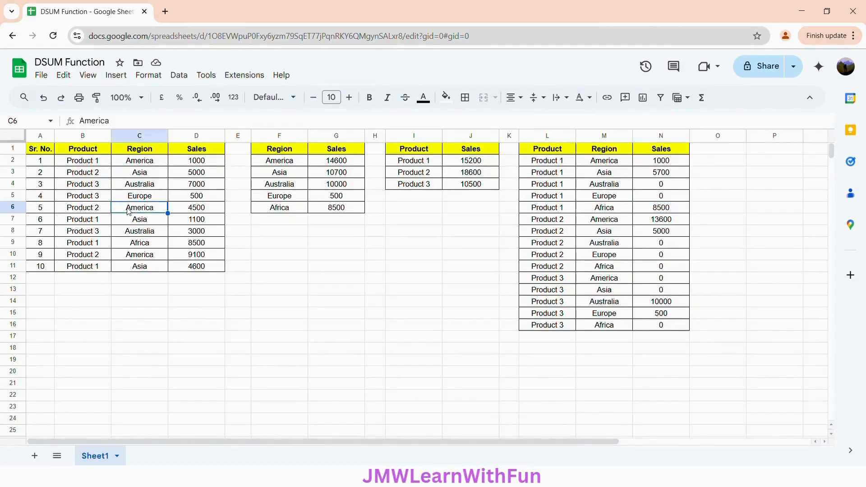
left_click(210, 211)
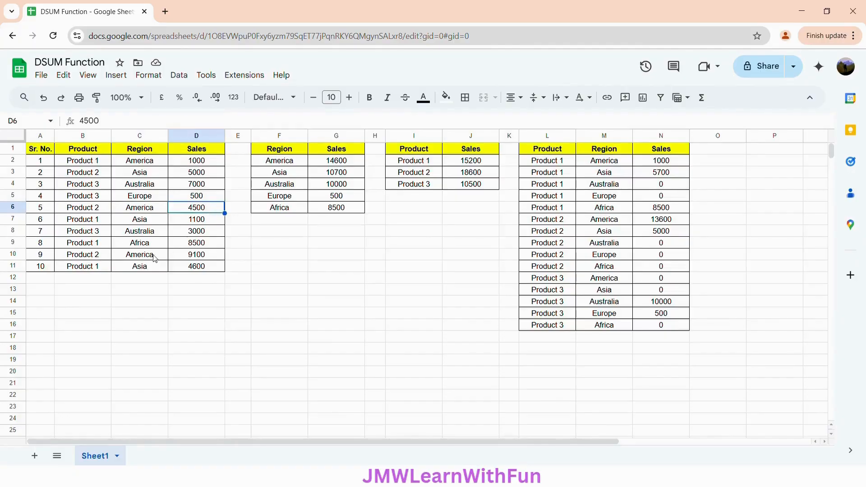
left_click(208, 255, "ctrl")
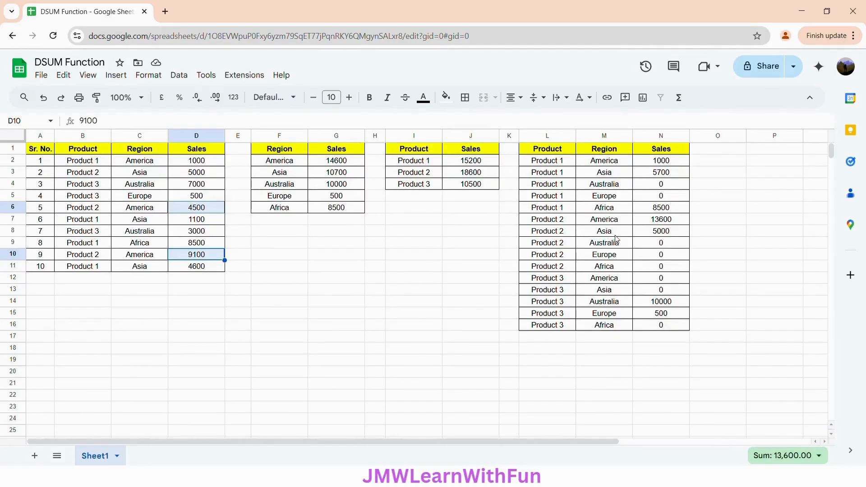
left_click(194, 175)
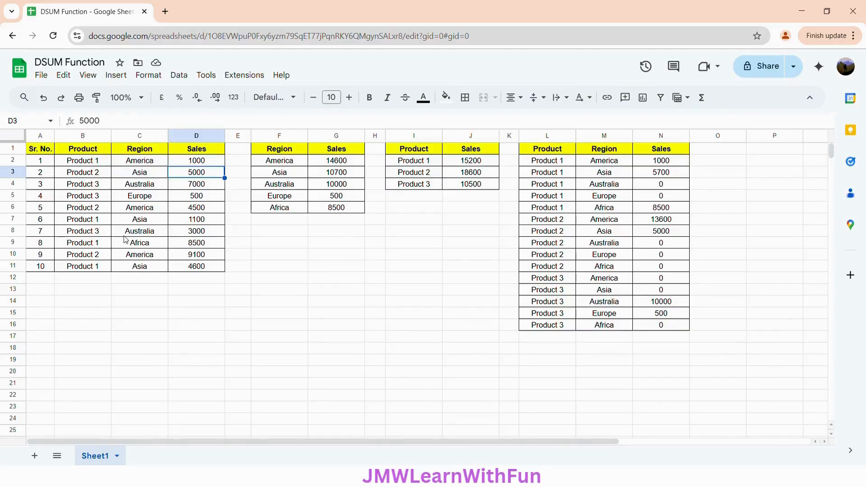
Step: Check the Product 3 totals for Australia against D4 plus D8 and Europe against D5, and inspect the America region formula in G2
left_click(616, 306)
left_click(673, 308)
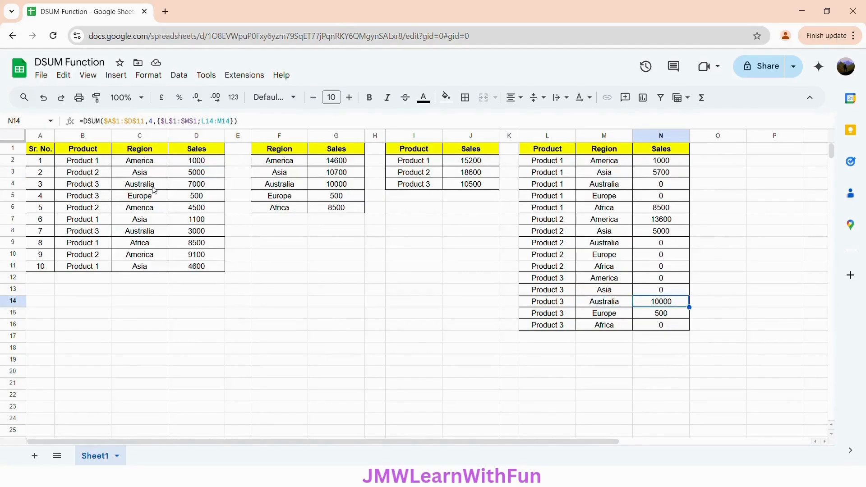
left_click(199, 189)
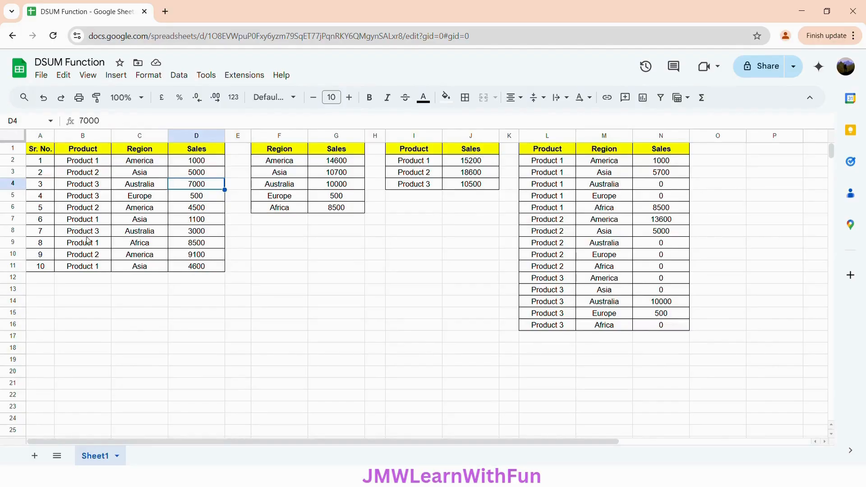
left_click(192, 235, "ctrl")
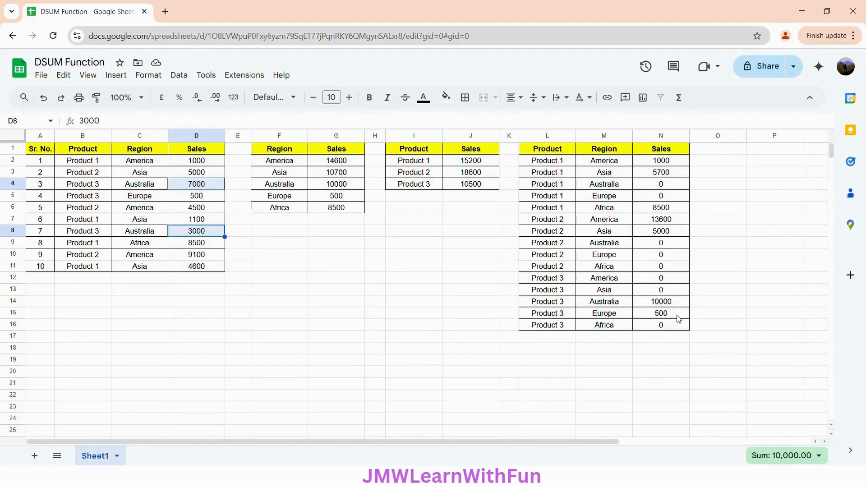
left_click(190, 198)
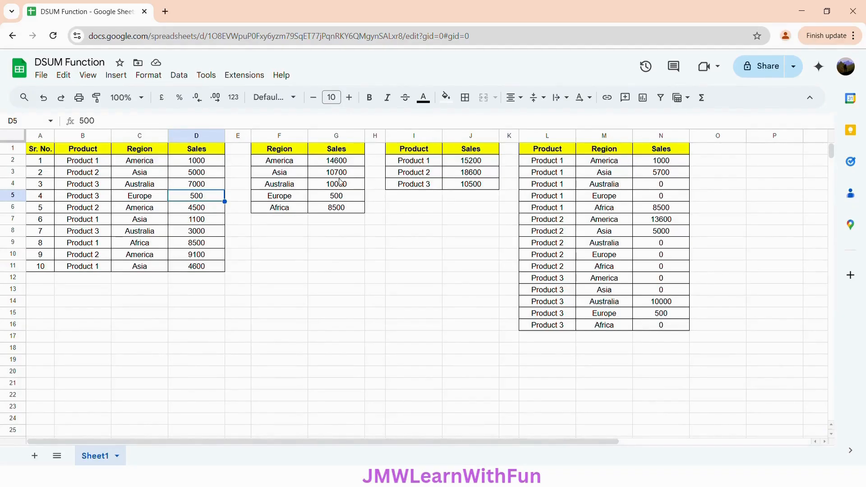
left_click(337, 163)
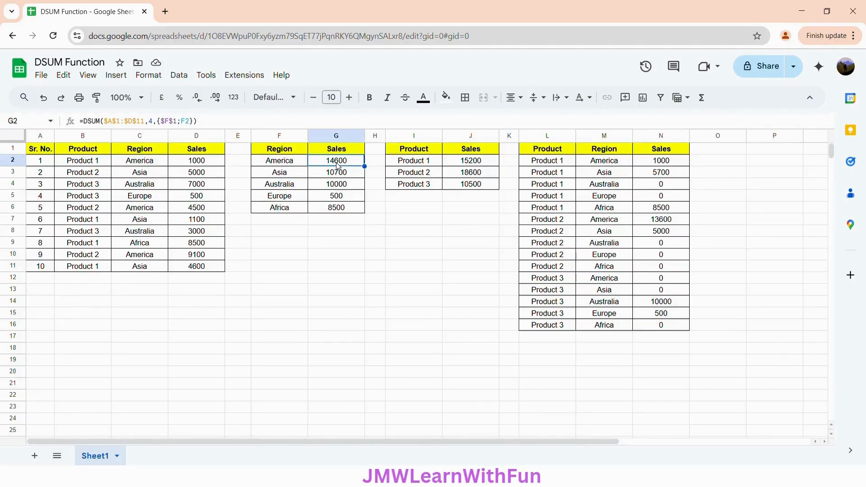